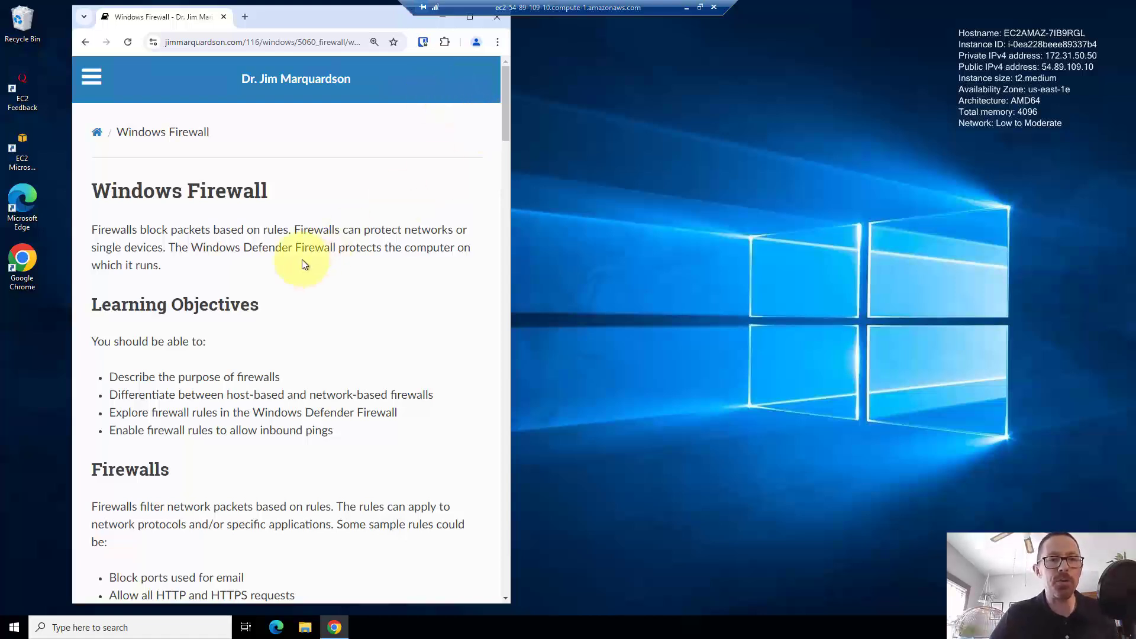
# - Read the Windows Firewall tutorial from the introduction through the Explore Windows Firewall instructions
pyautogui.scroll(-10, 302, 260)
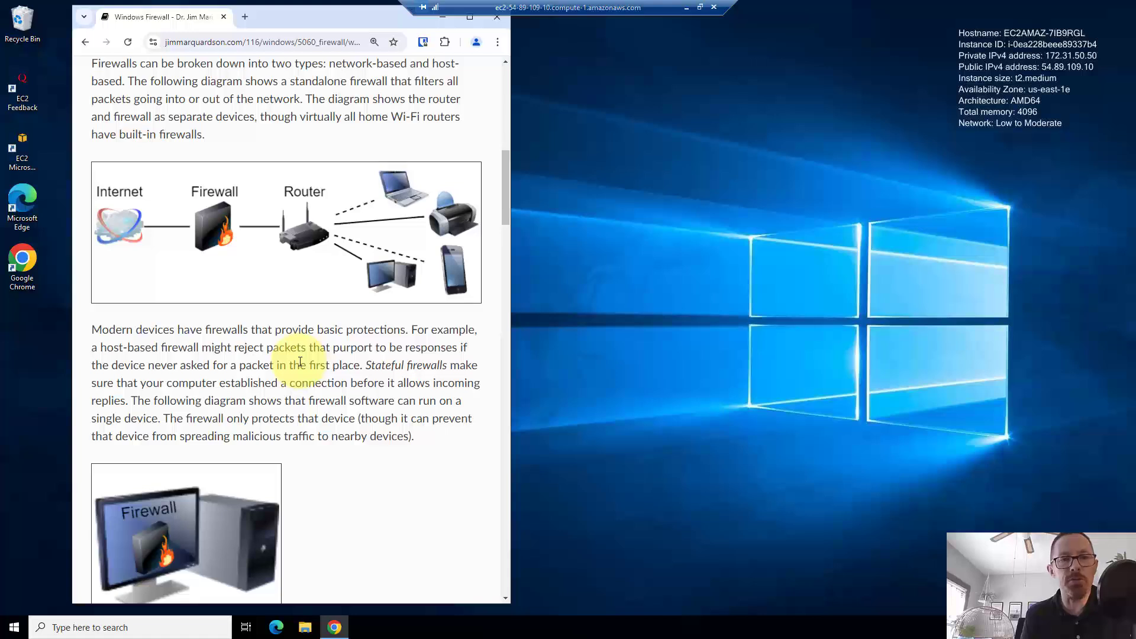
pyautogui.scroll(-2, 301, 362)
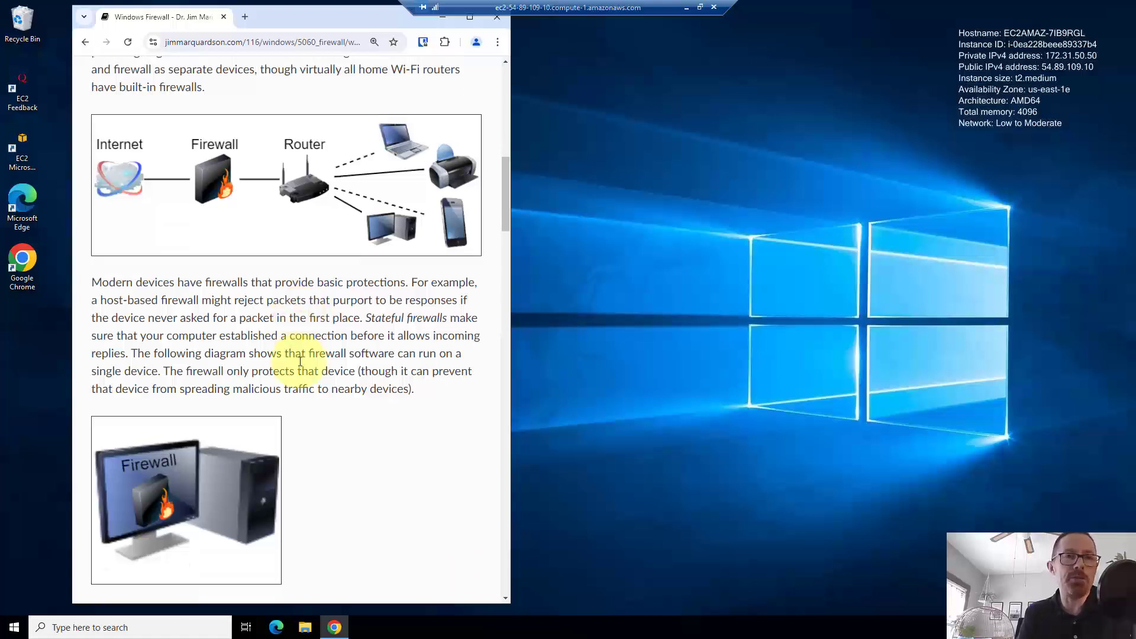
pyautogui.scroll(-3, 301, 362)
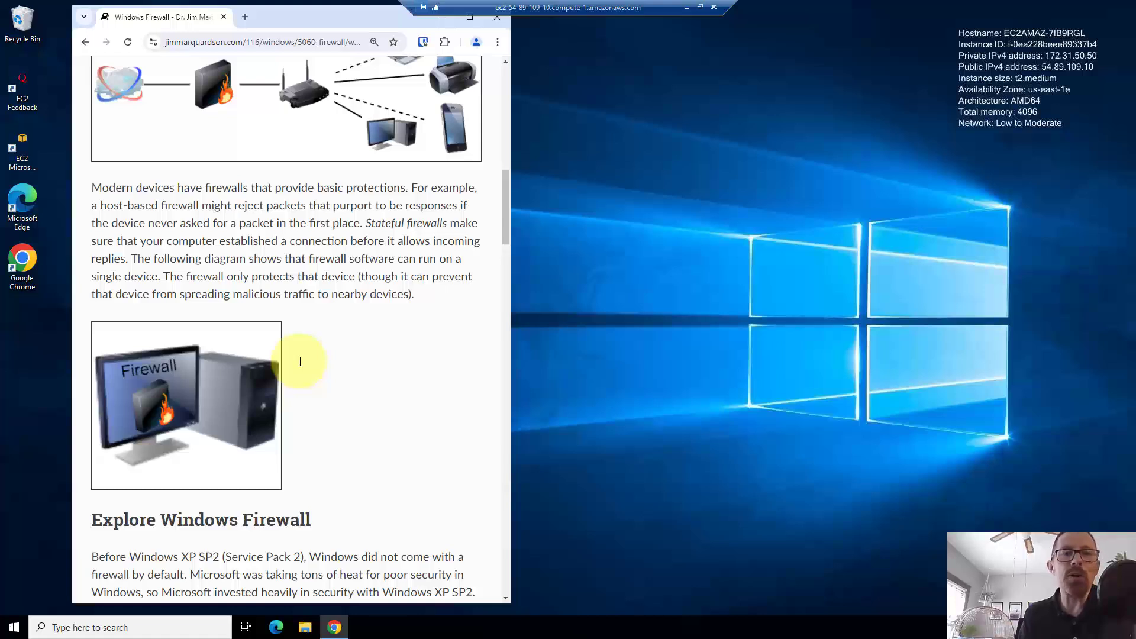
pyautogui.scroll(-4, 300, 361)
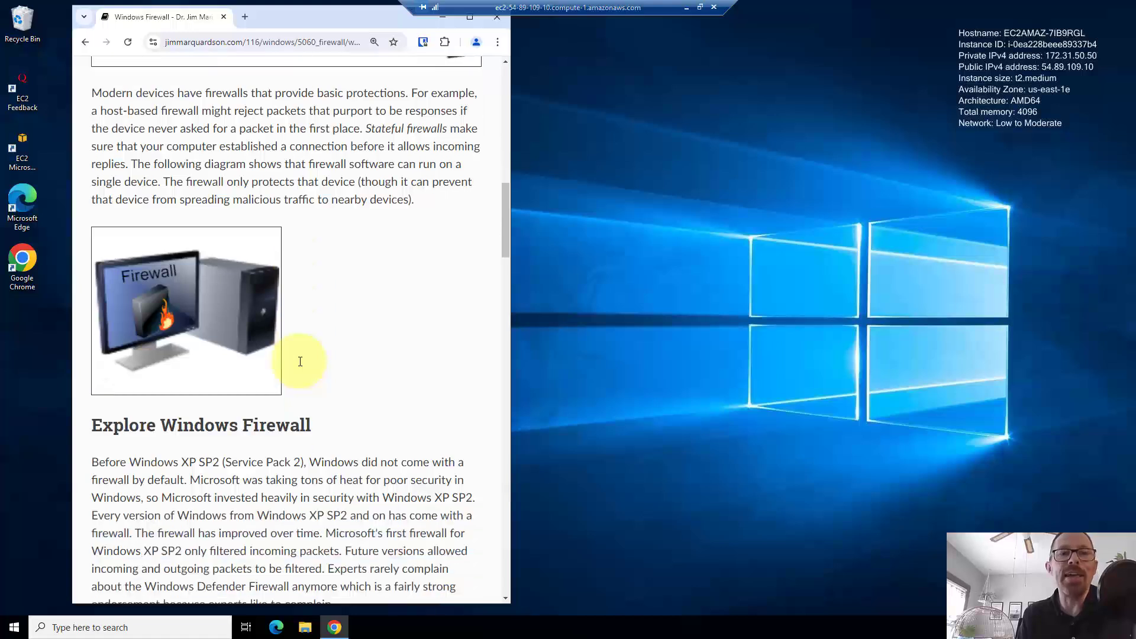
pyautogui.scroll(-4, 300, 361)
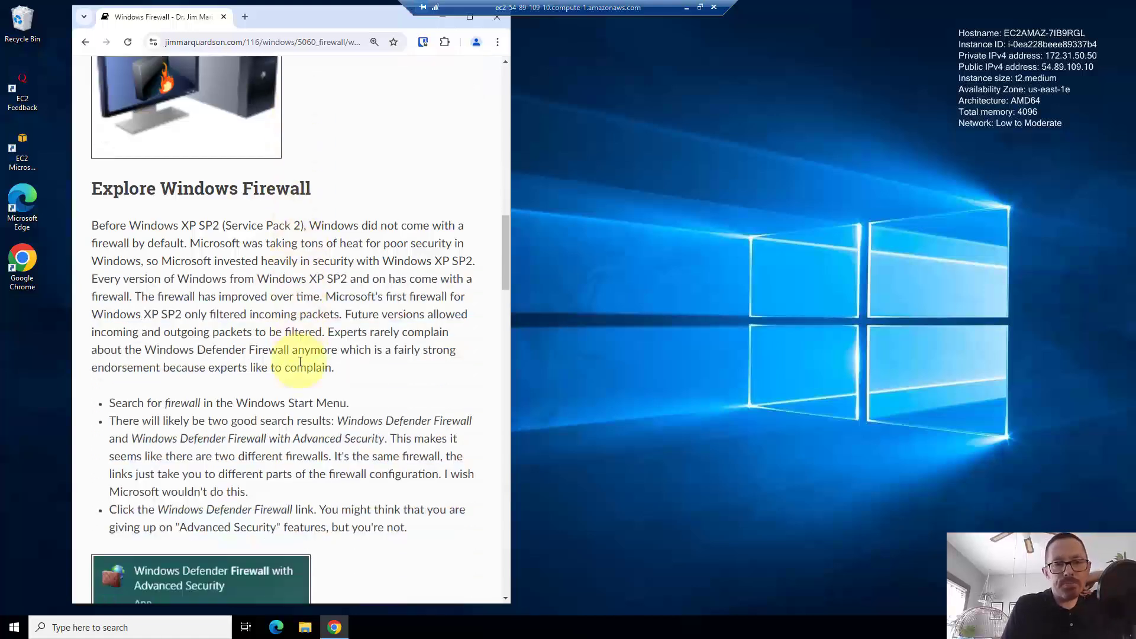
pyautogui.scroll(-5, 300, 361)
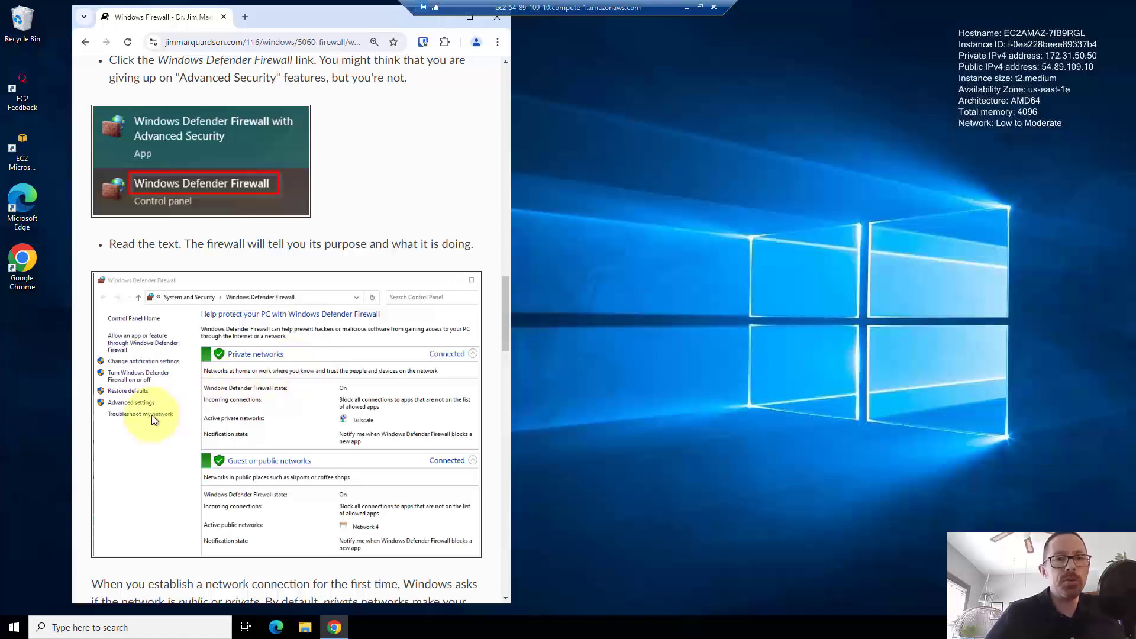
# - Search Windows for "firewall" and open the Windows Defender Firewall control panel page
pyautogui.click(82, 629)
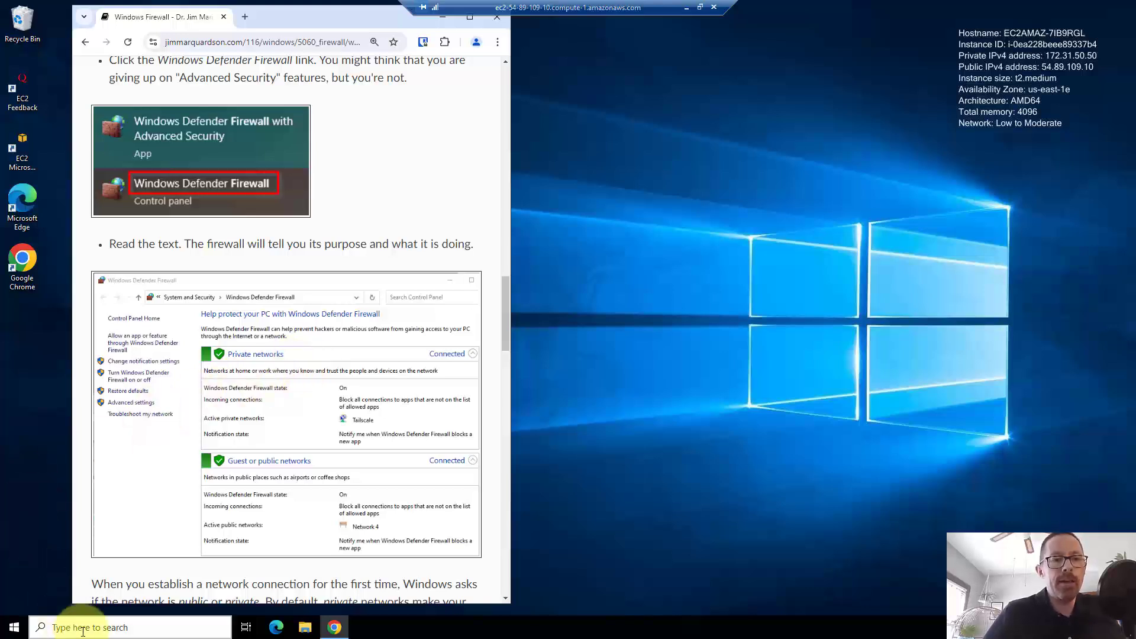
pyautogui.write('de')
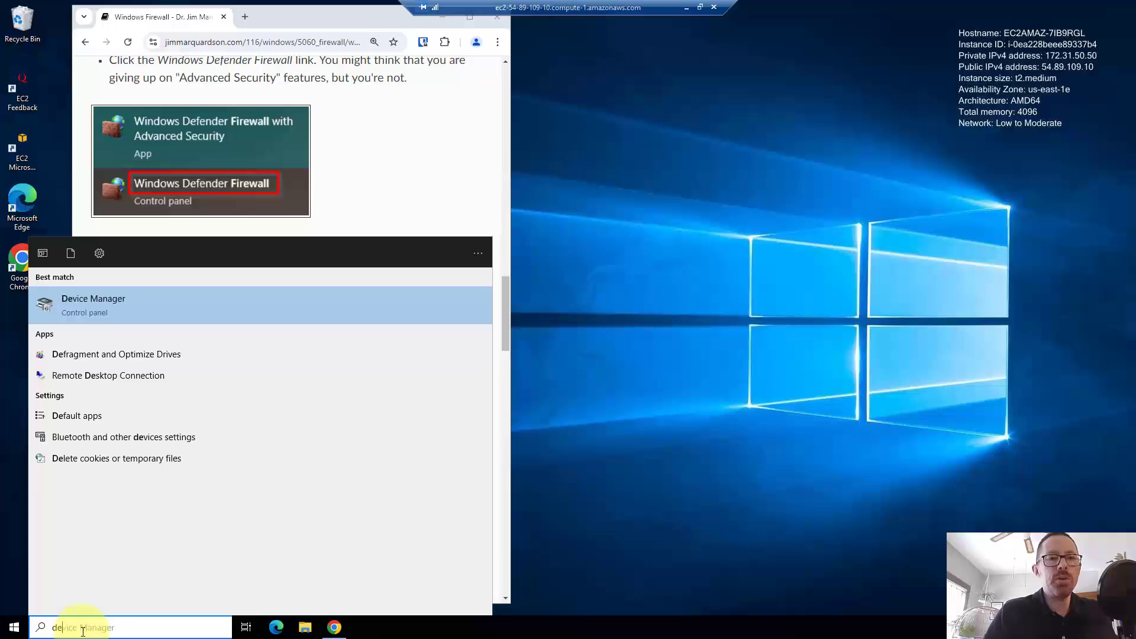
pyautogui.press('BackSpace')
pyautogui.press('BackSpace')
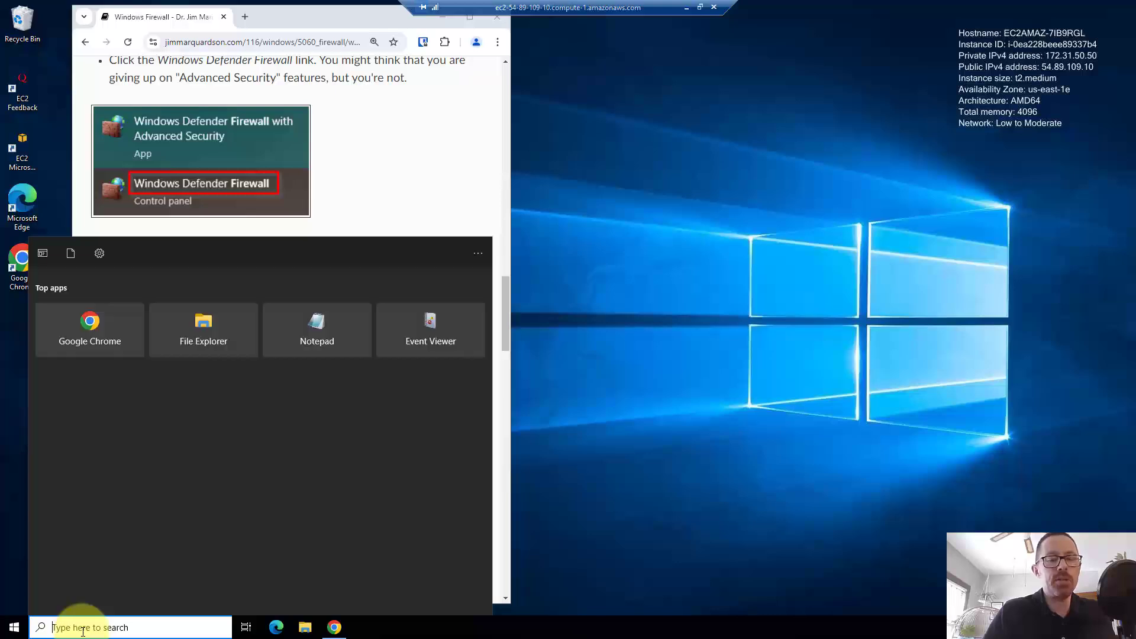
pyautogui.write('firewall')
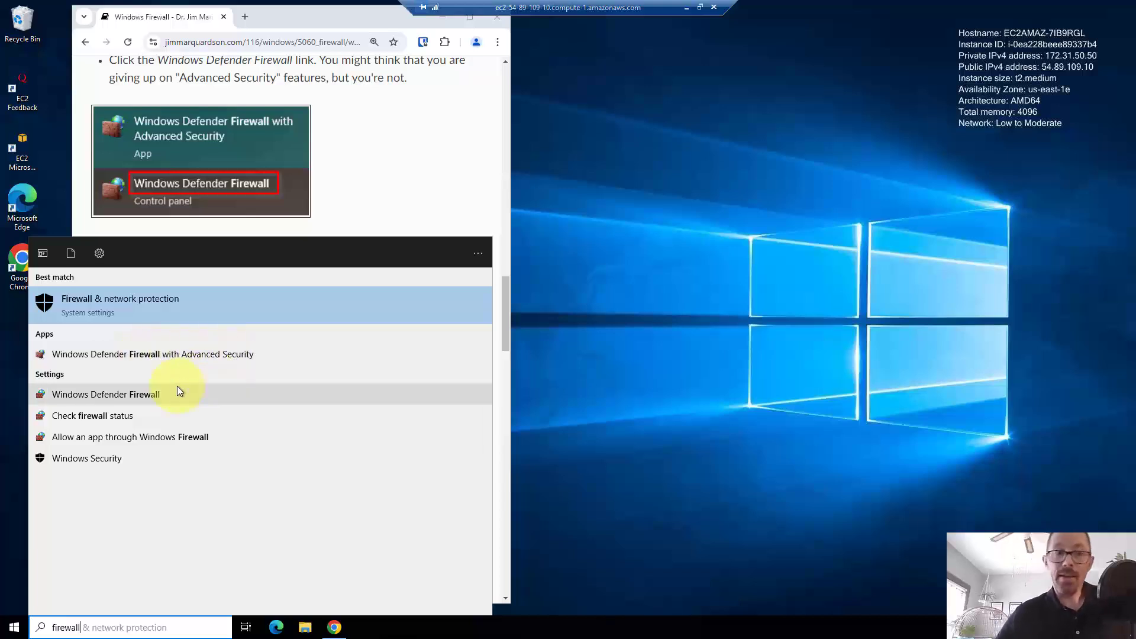
pyautogui.click(106, 394)
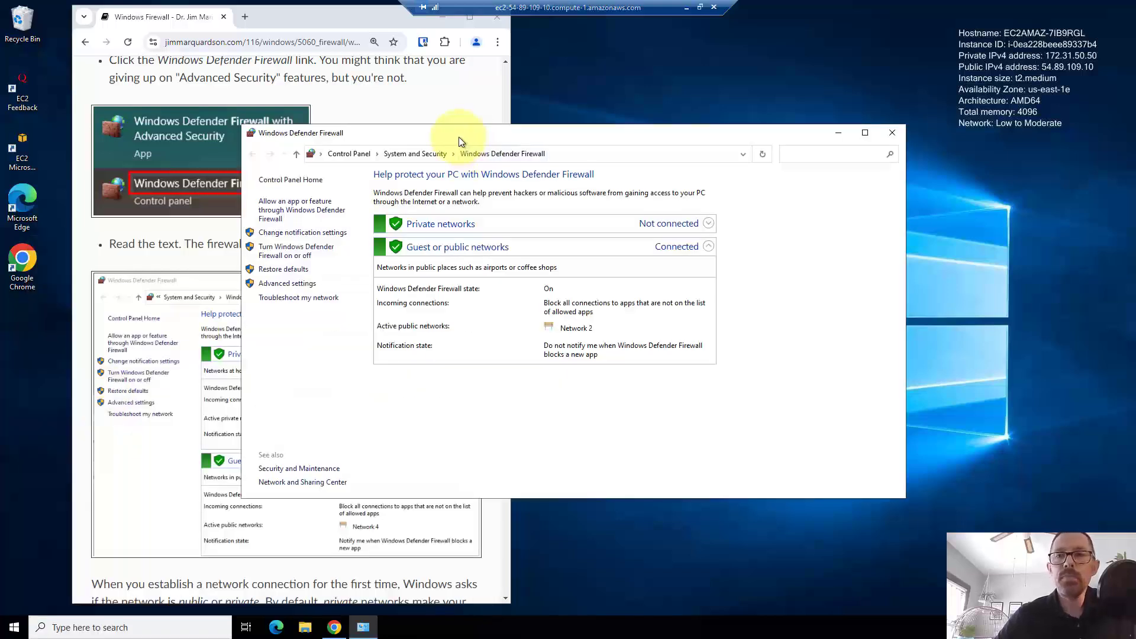
# - Move and narrow the Windows Defender Firewall window to sit beside the tutorial, and expand the Private networks details
pyautogui.moveTo(460, 137); pyautogui.dragTo(618, 119)
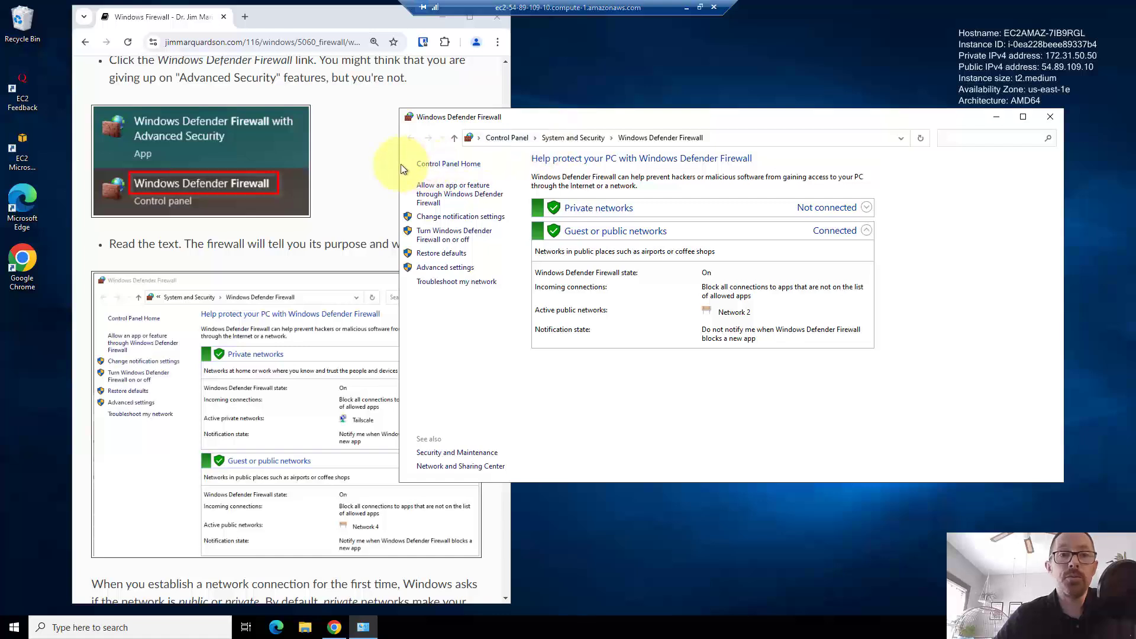
pyautogui.moveTo(400, 163); pyautogui.dragTo(538, 163)
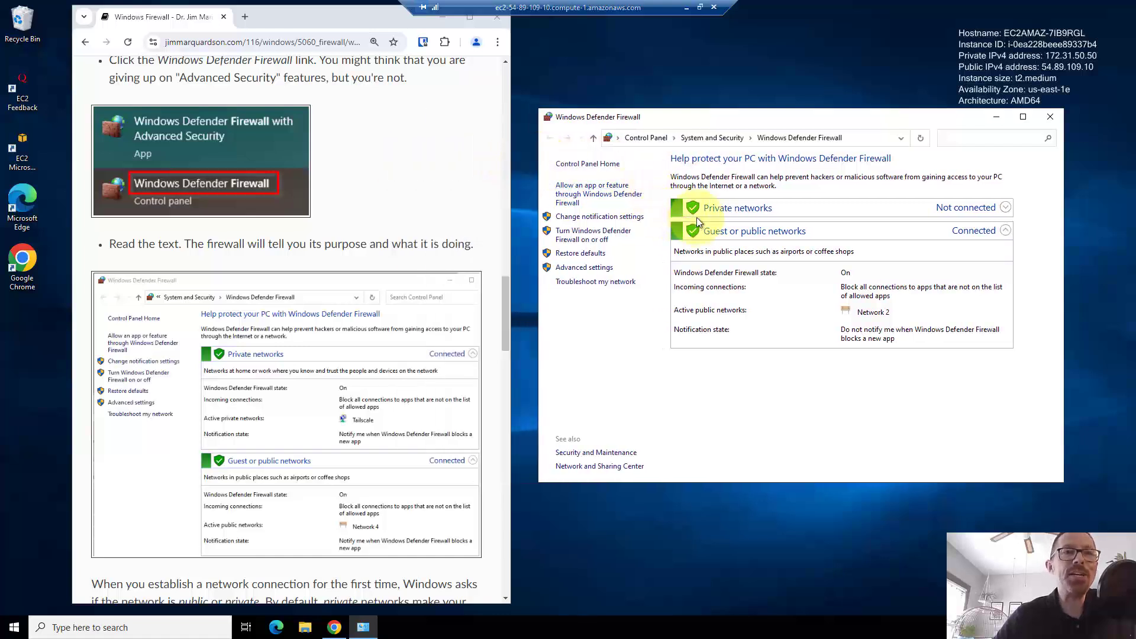
pyautogui.click(727, 218)
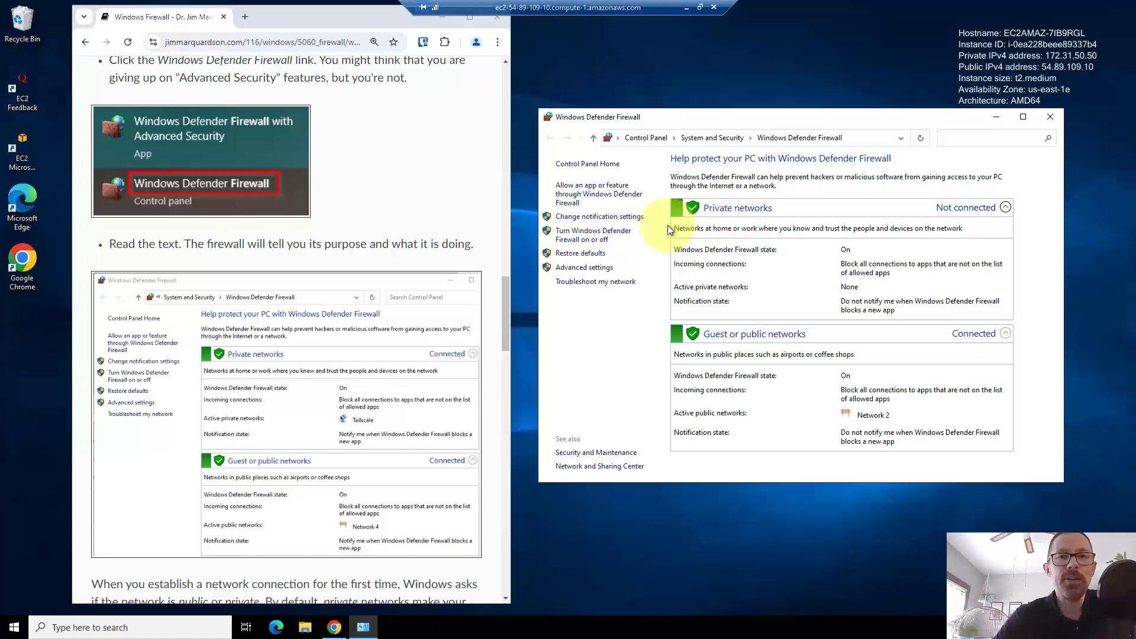
# - Read the tutorial's notes on public and private networks, and view neverssl.com in a temporary browser tab
pyautogui.scroll(-3, 350, 246)
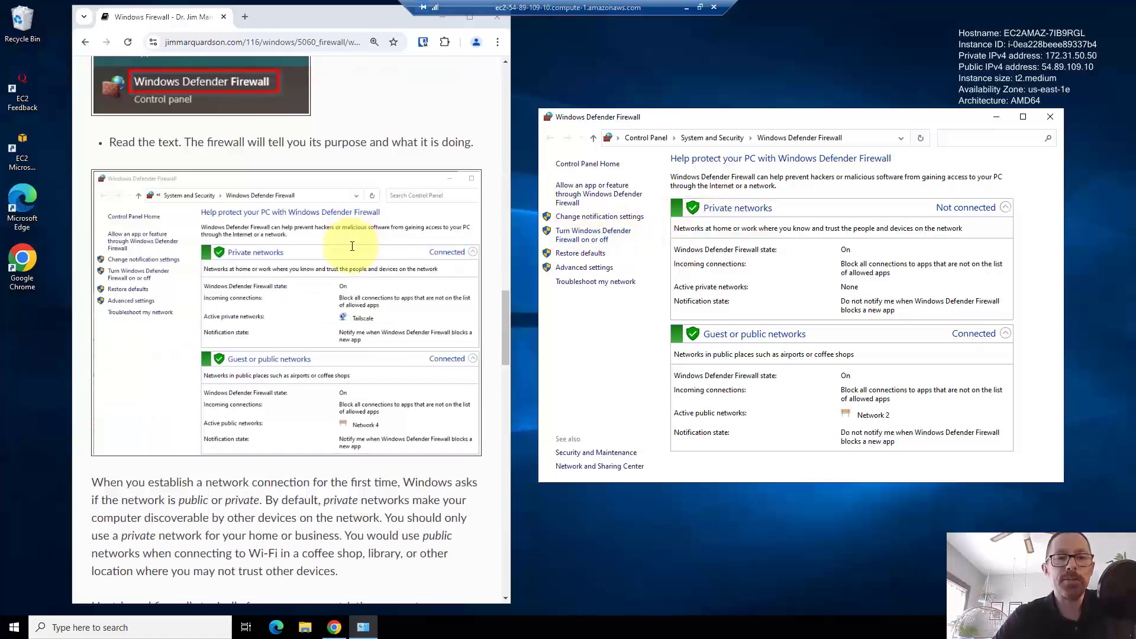
pyautogui.scroll(-2, 350, 242)
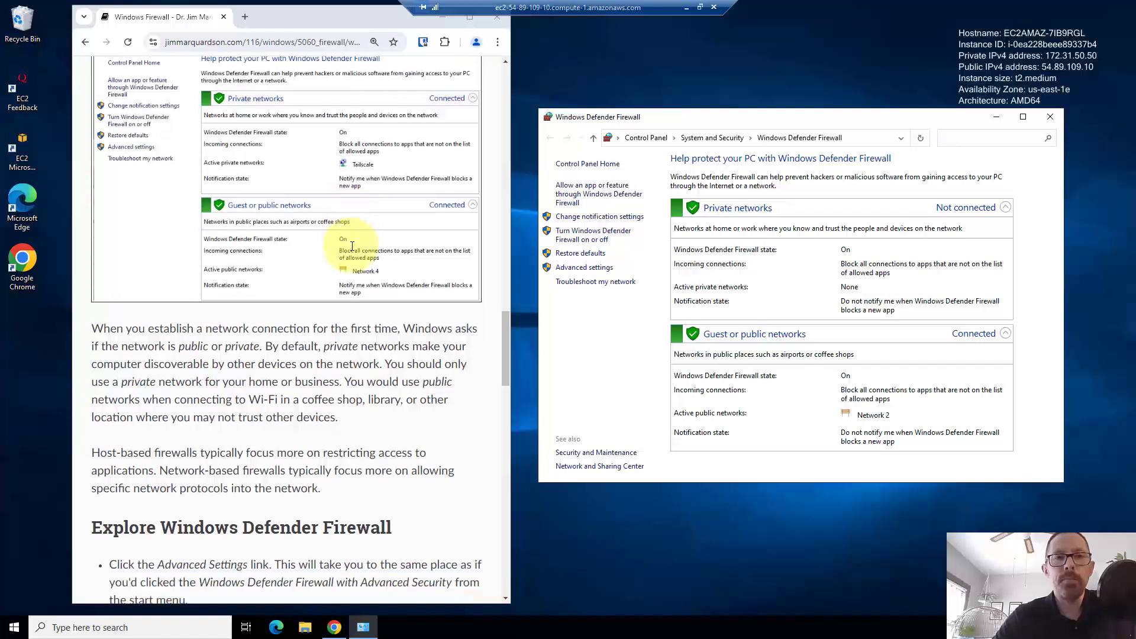
pyautogui.click(247, 20)
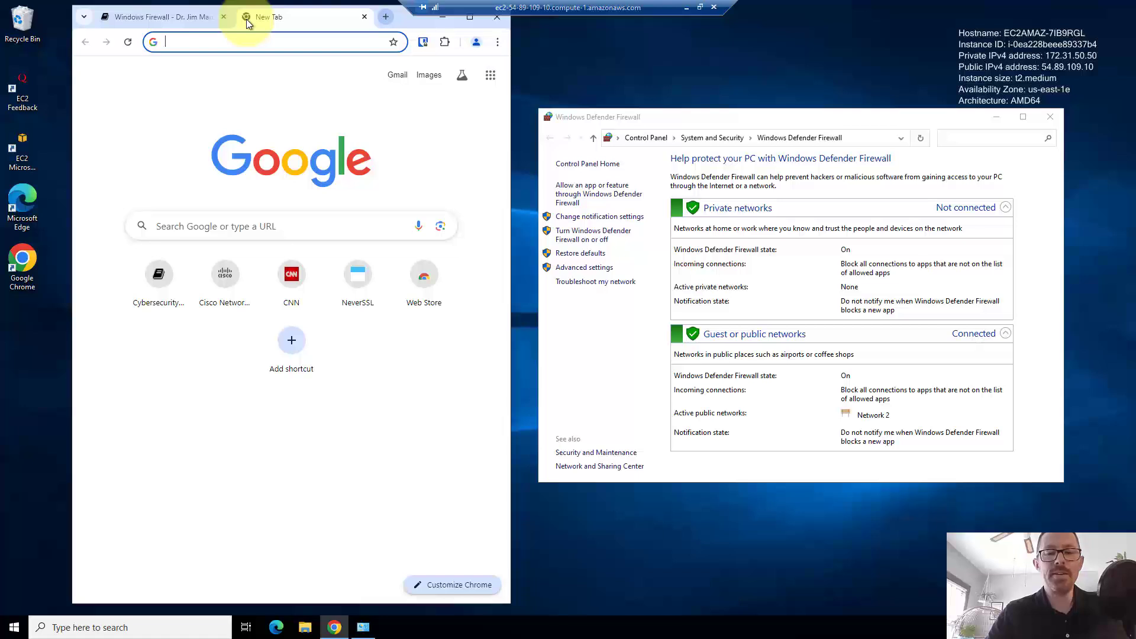
pyautogui.write('neverssl.')
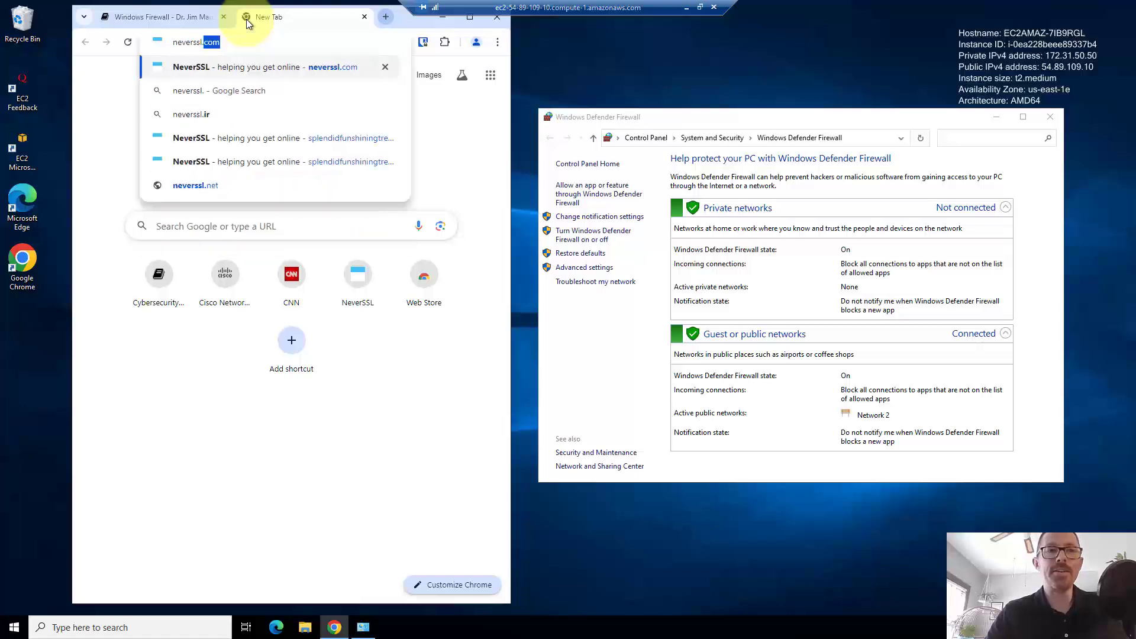
pyautogui.write('com')
pyautogui.press('Return')
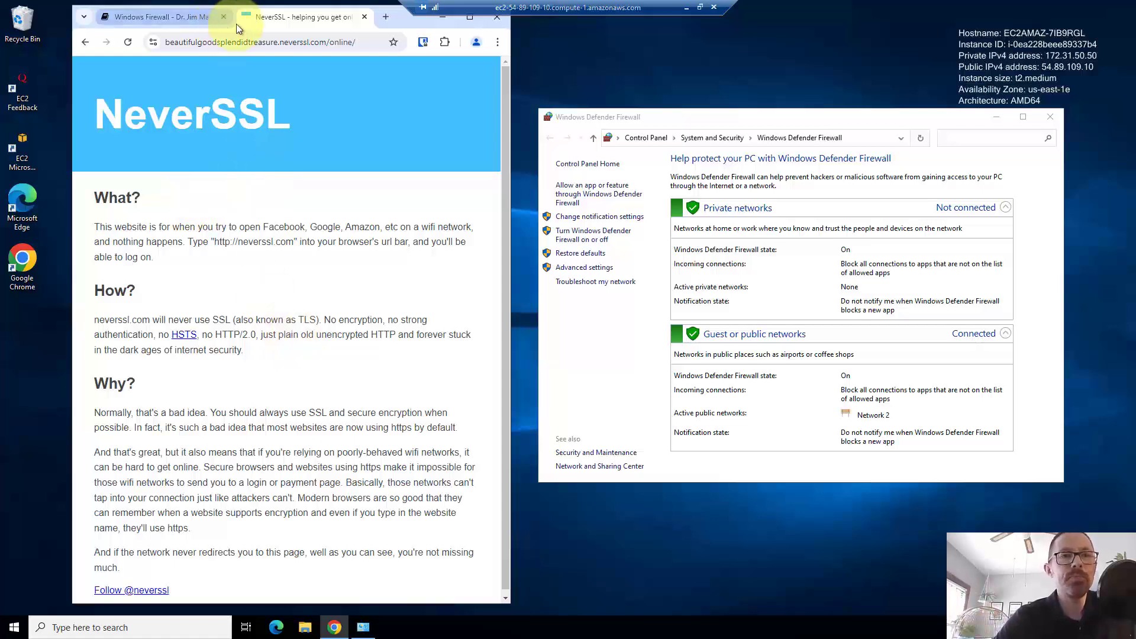
pyautogui.click(364, 17)
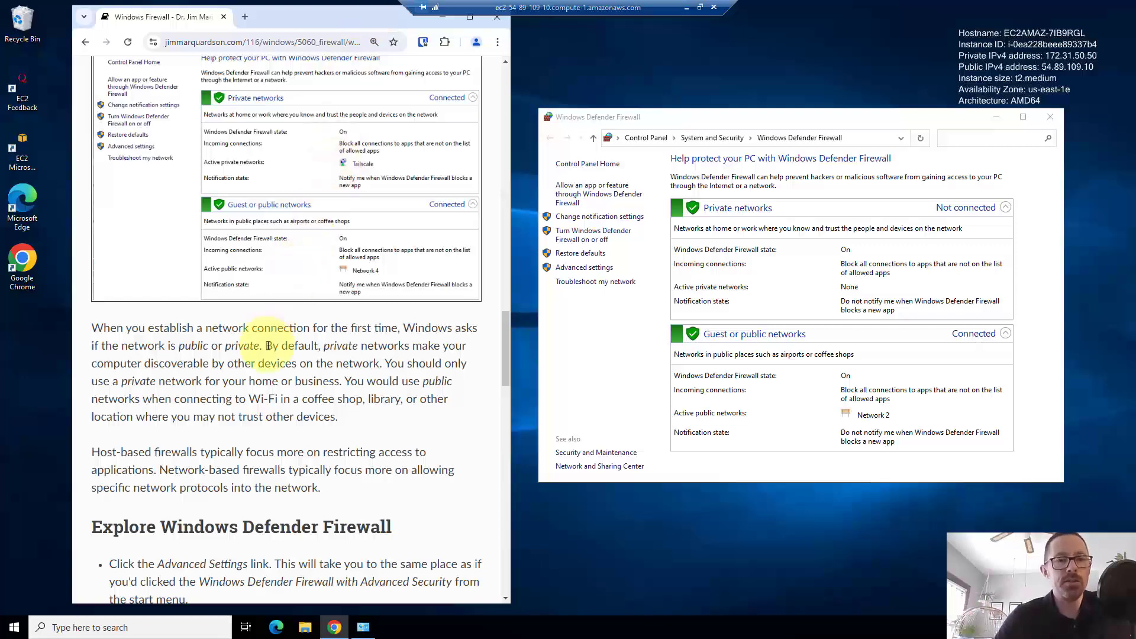
# - Open the firewall's advanced settings as the tutorial instructs, move the window off the instructions, and display the Inbound Rules
pyautogui.scroll(-5, 268, 346)
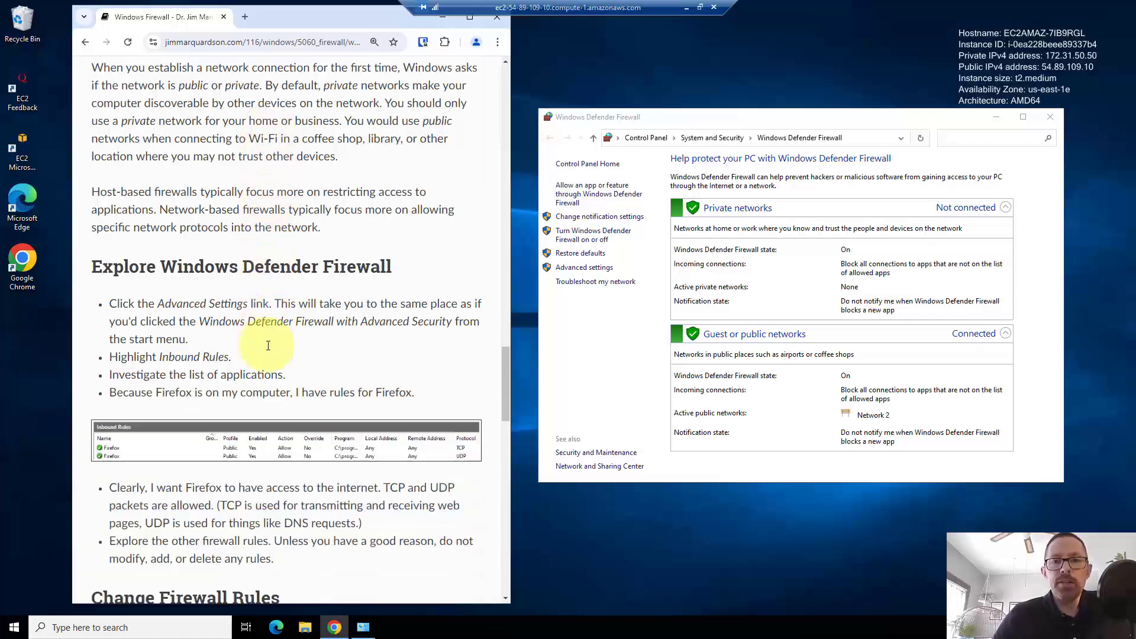
pyautogui.scroll(-2, 268, 346)
pyautogui.scroll(1, 268, 346)
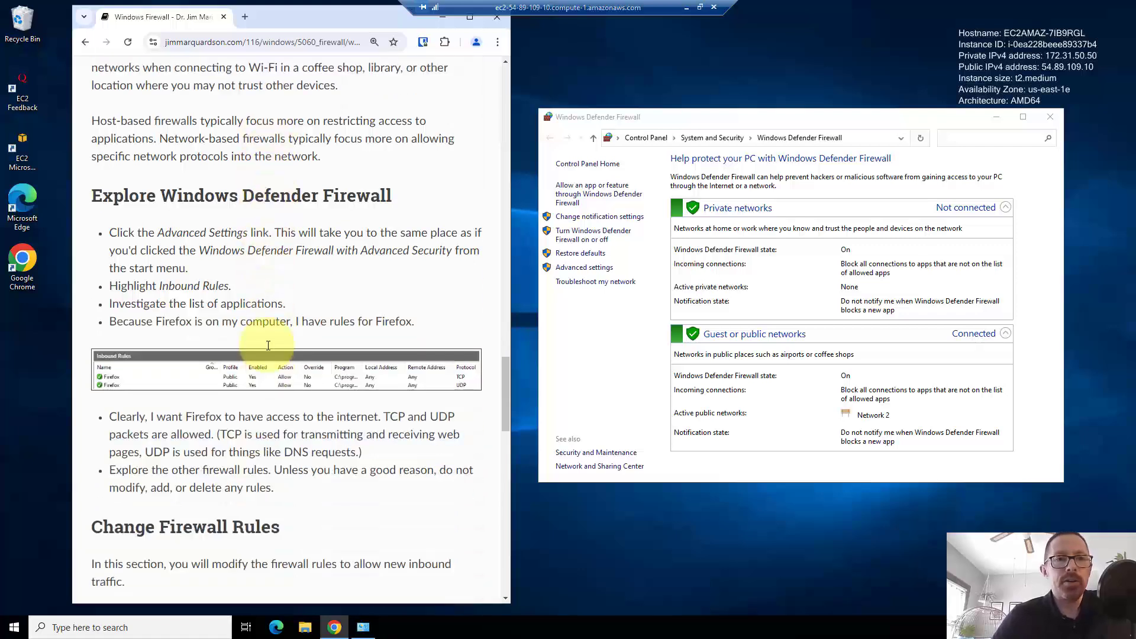
pyautogui.click(585, 269)
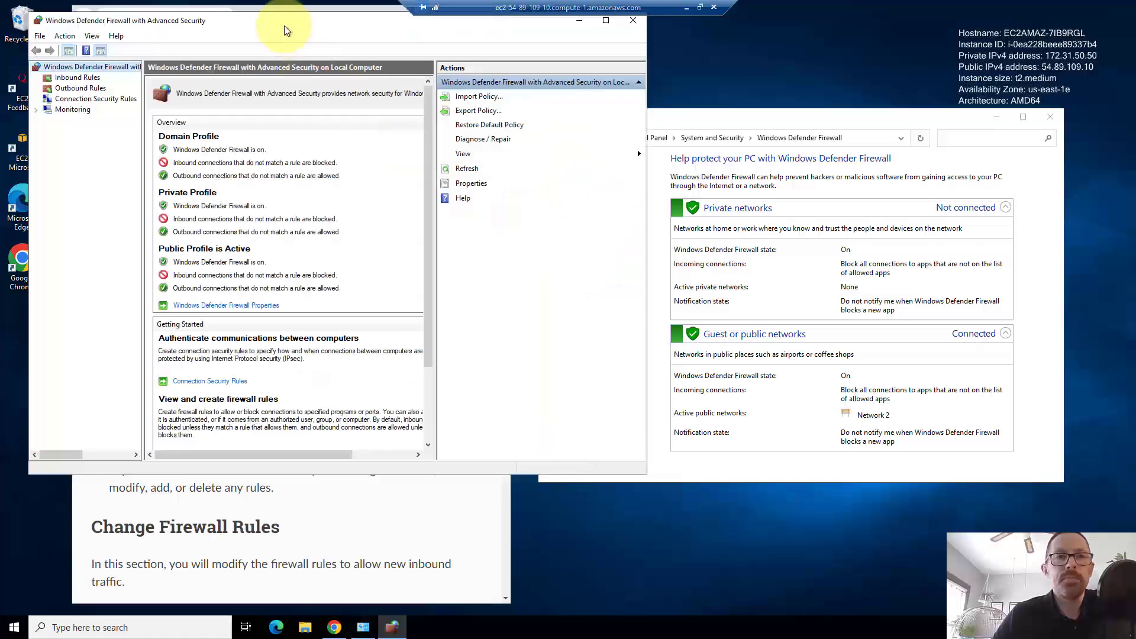
pyautogui.moveTo(281, 26); pyautogui.dragTo(669, 144)
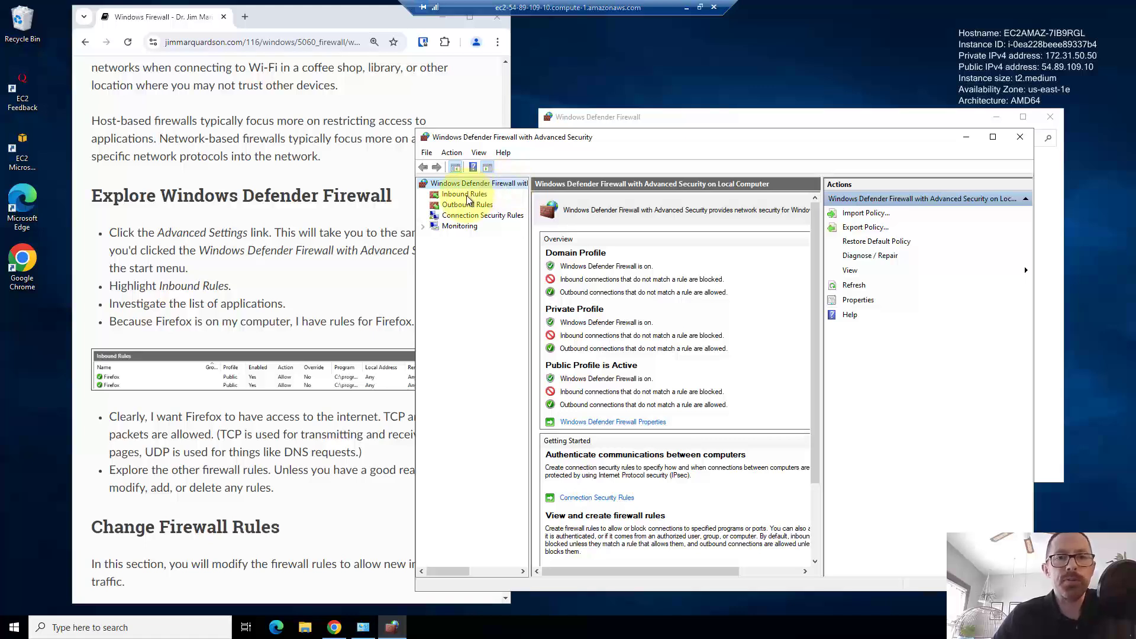
pyautogui.click(466, 195)
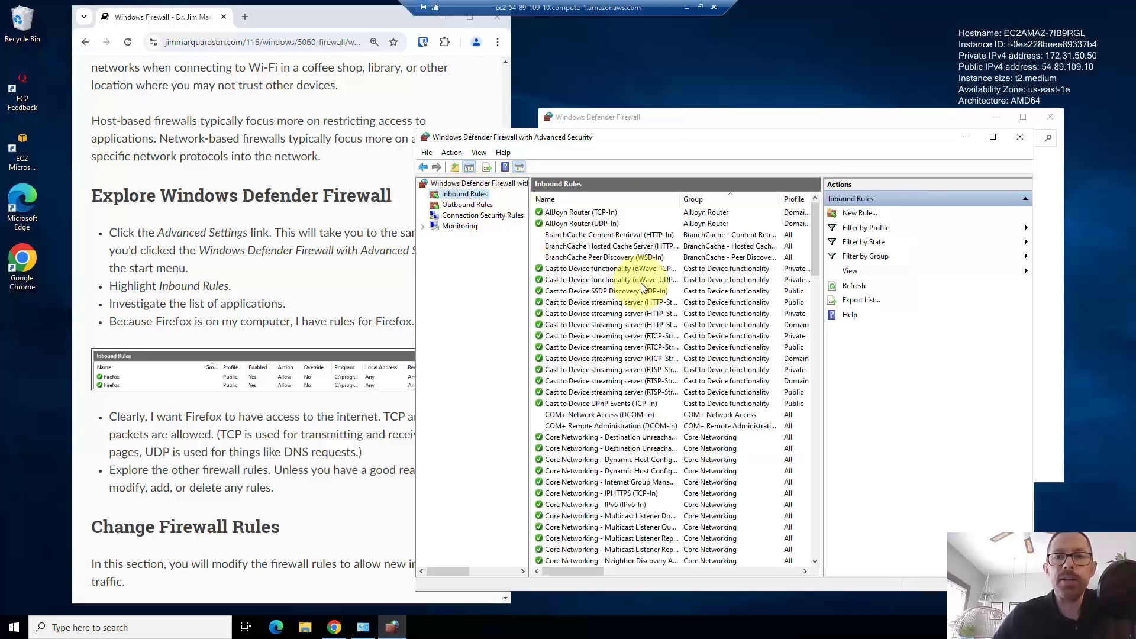
# - Examine the inbound rules list, including the Google Chrome (mDNS-In) rule and the Remote Desktop rules
pyautogui.scroll(-2, 641, 283)
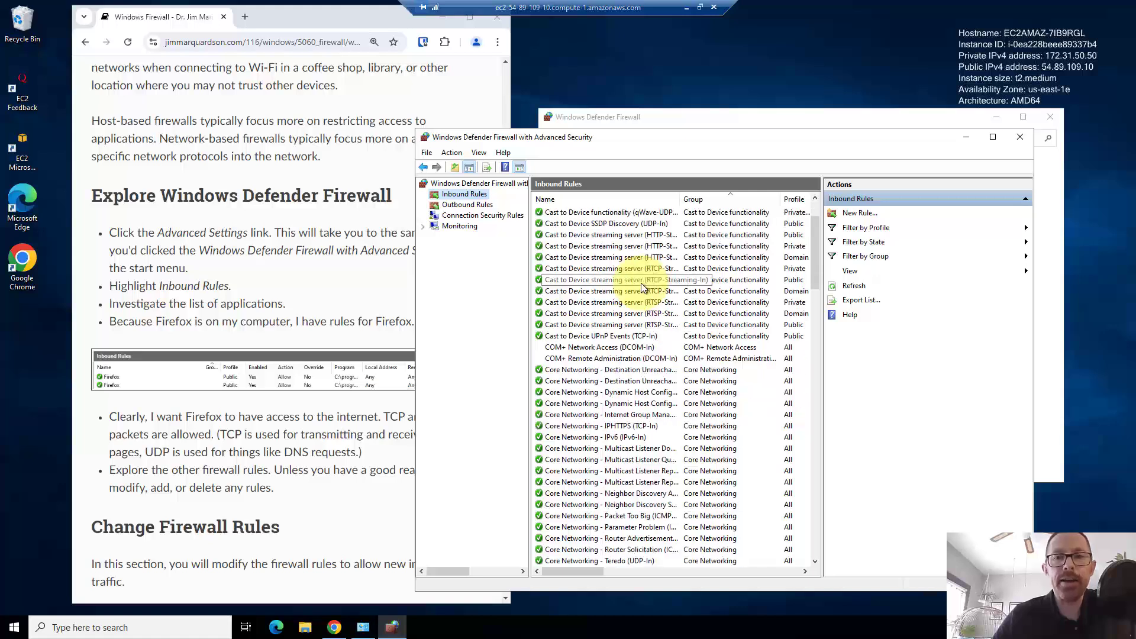
pyautogui.scroll(-3, 641, 283)
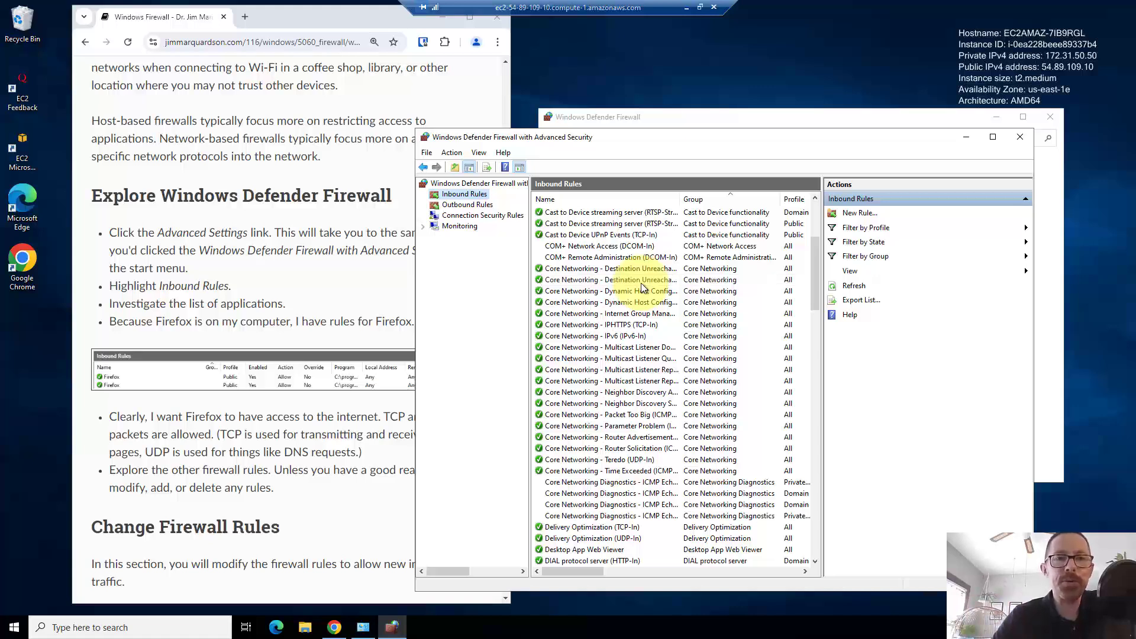
pyautogui.scroll(-5, 641, 283)
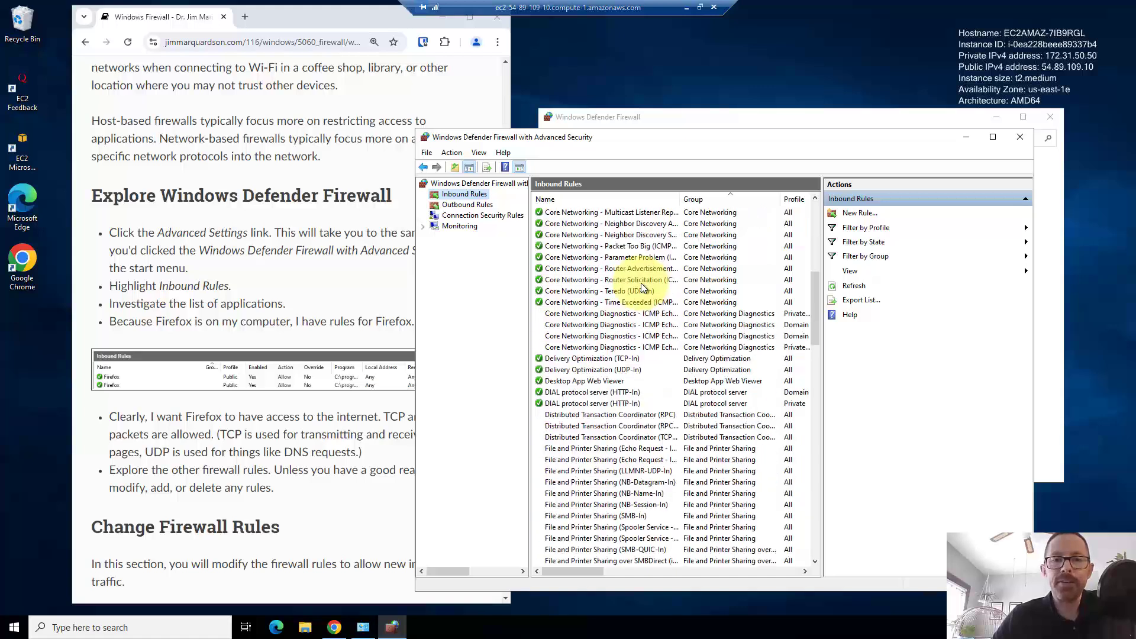
pyautogui.scroll(-3, 641, 282)
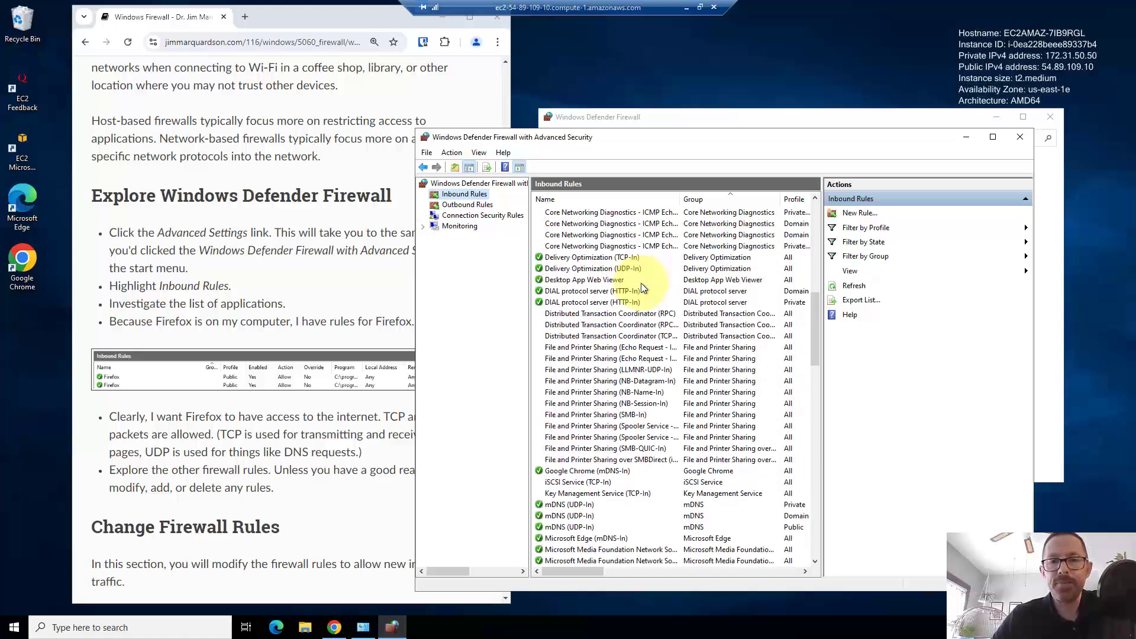
pyautogui.click(594, 473)
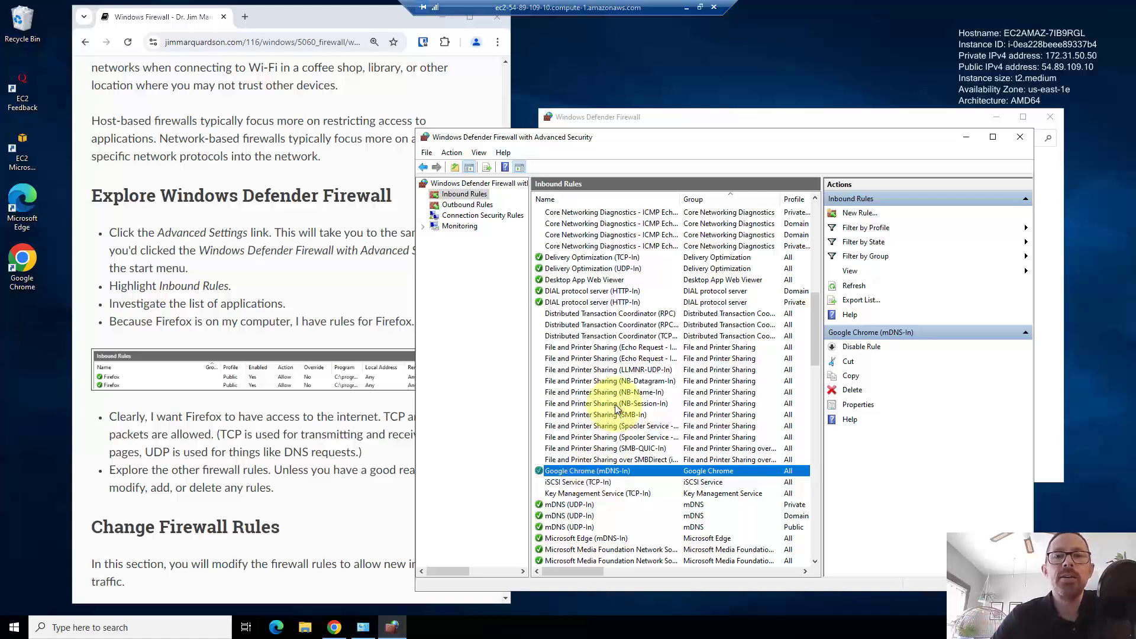
pyautogui.scroll(-1, 615, 406)
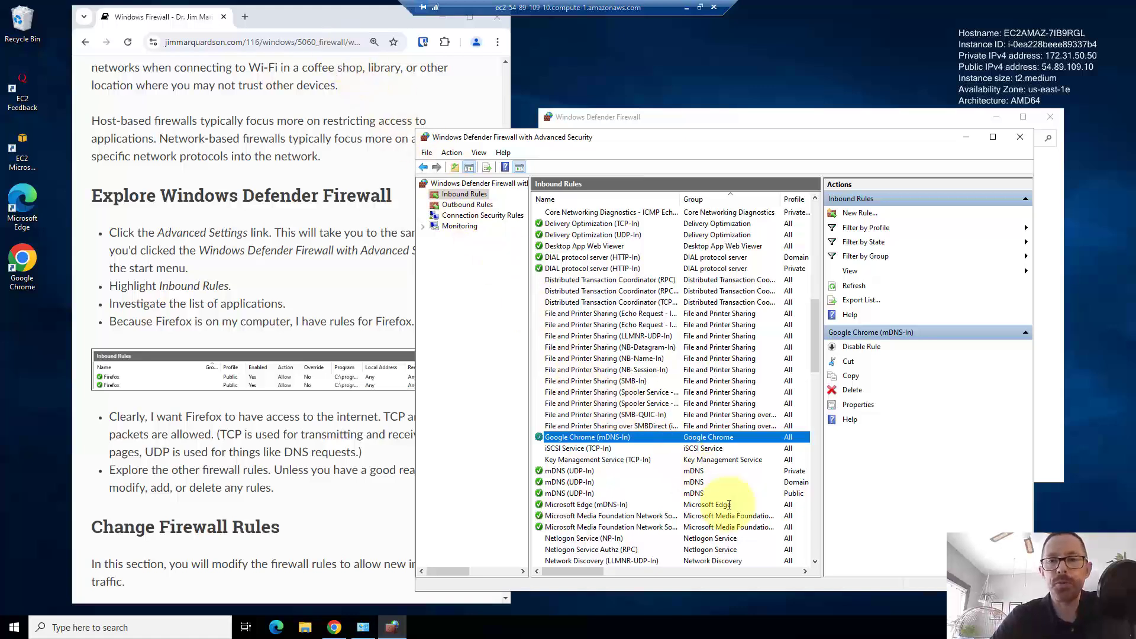
pyautogui.click(815, 521)
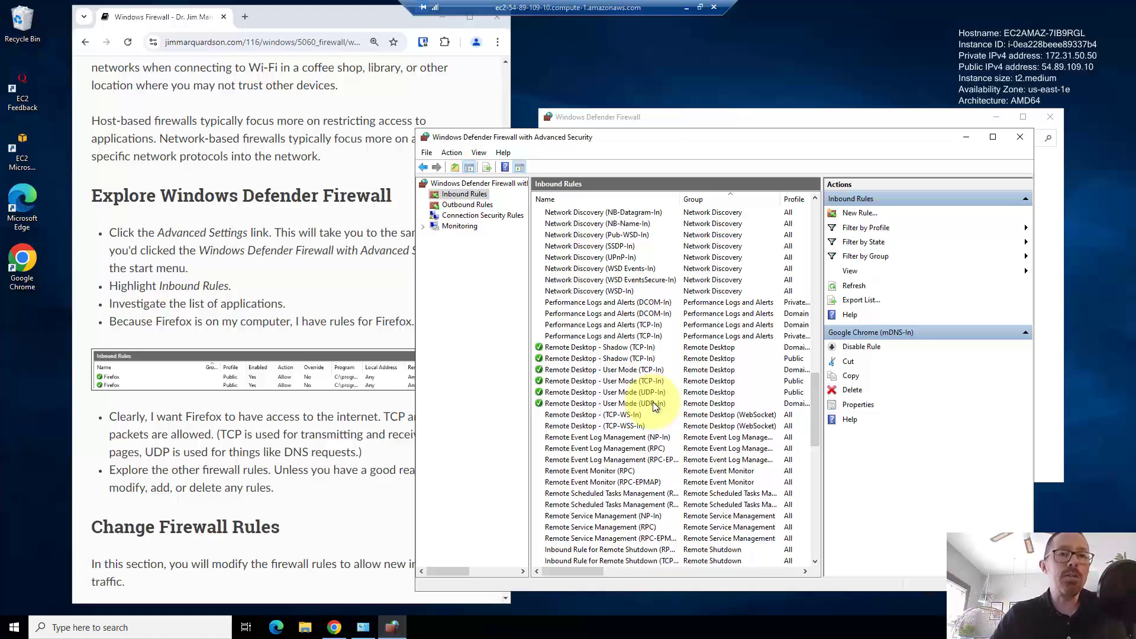
# - Read the ping test instructions under Change Firewall Rules and take the Remote Desktop session out of full screen
pyautogui.click(302, 453)
pyautogui.scroll(-2, 301, 452)
pyautogui.scroll(-1, 301, 452)
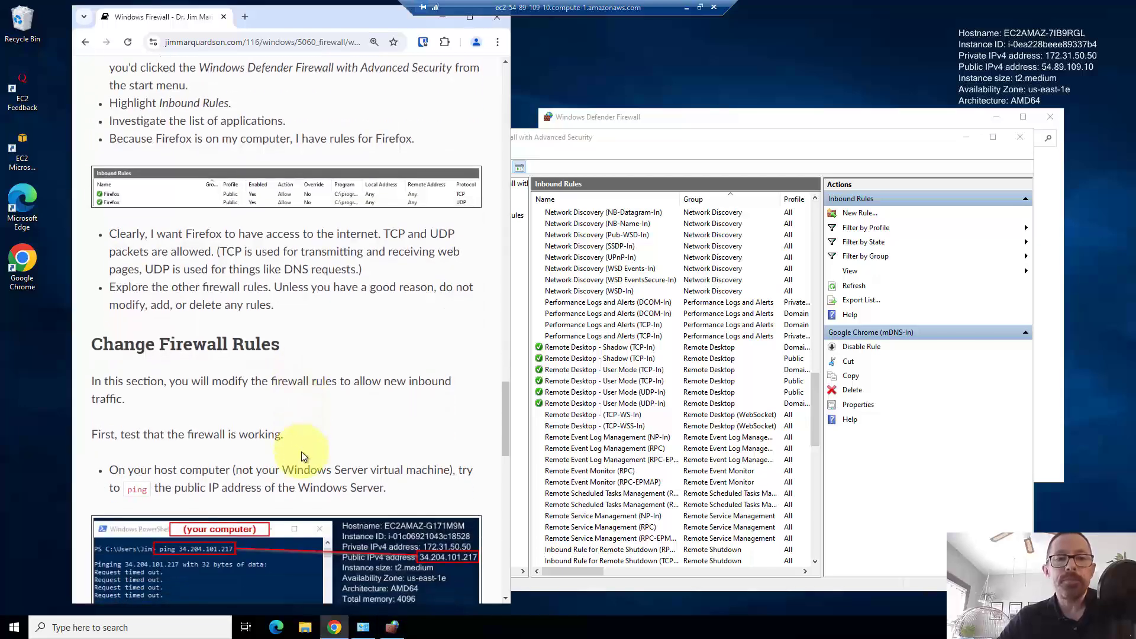
pyautogui.scroll(-2, 301, 452)
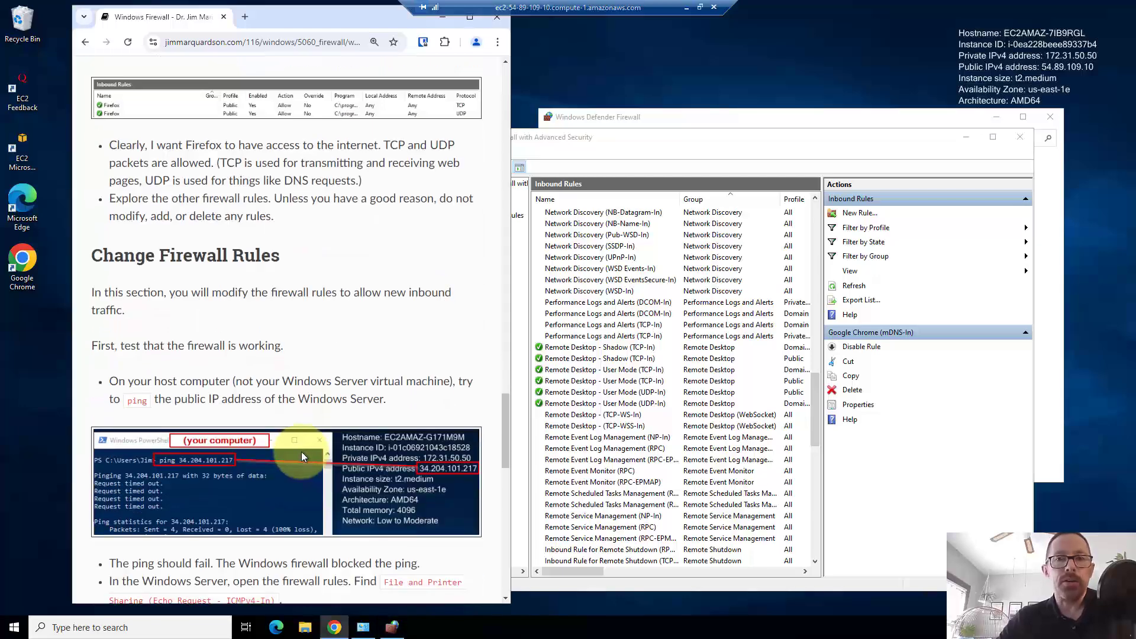
pyautogui.click(700, 7)
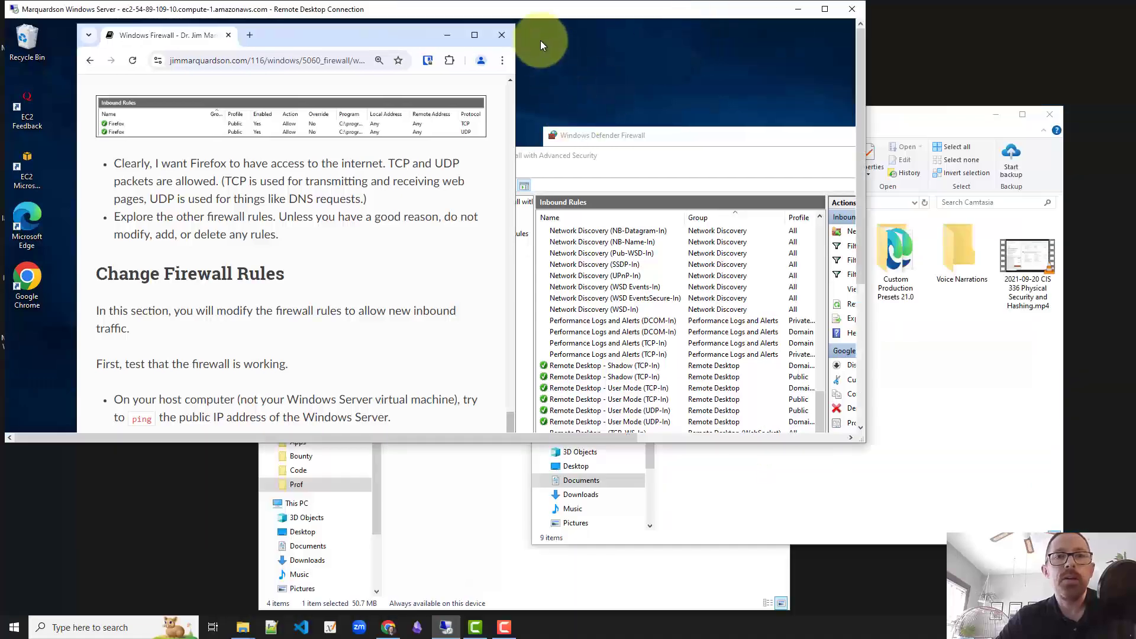
# - Open Windows PowerShell on the host computer, shrink its window and move it clear of the tutorial's ping instructions
pyautogui.moveTo(510, 15)
pyautogui.mouseDown()
pyautogui.moveTo(552, 39)
pyautogui.moveTo(524, 22)
pyautogui.mouseUp()
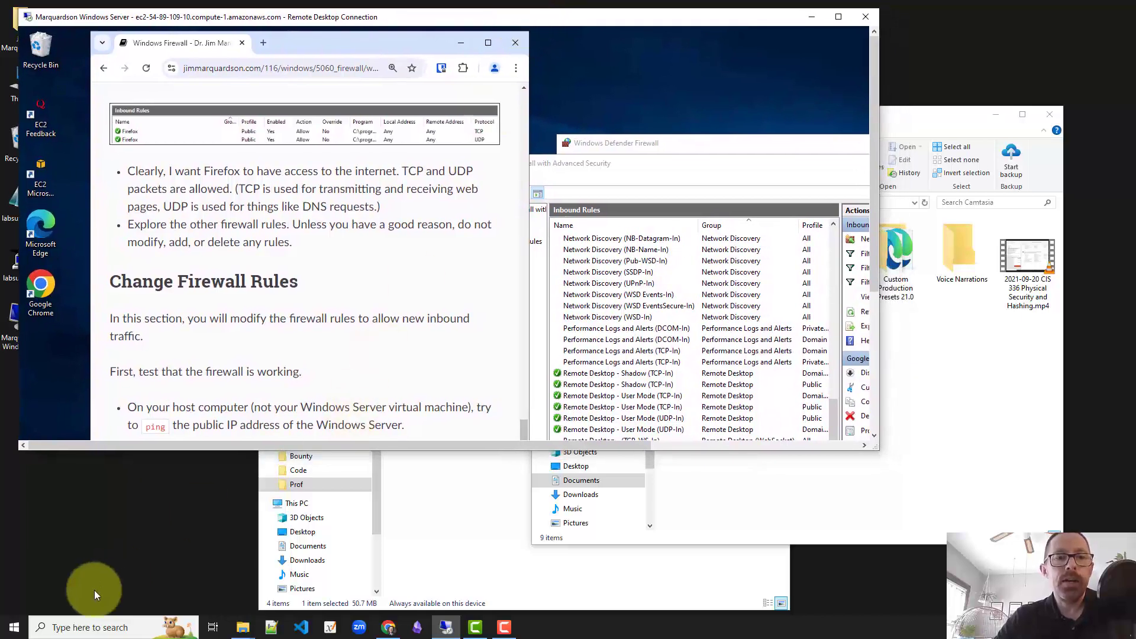
pyautogui.rightClick(15, 629)
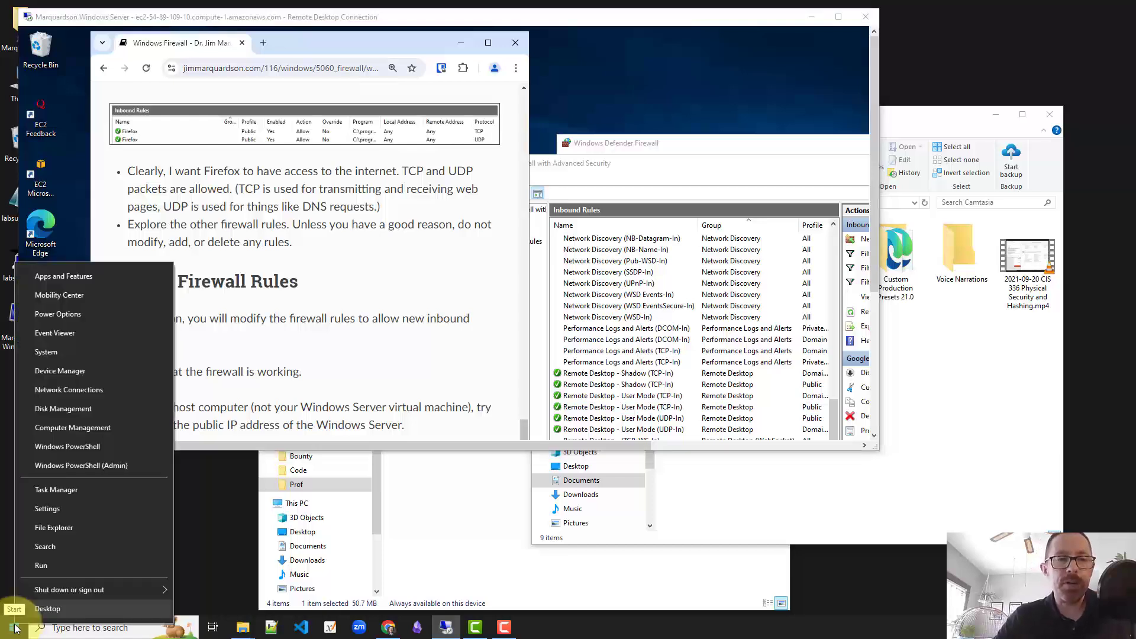
pyautogui.click(98, 451)
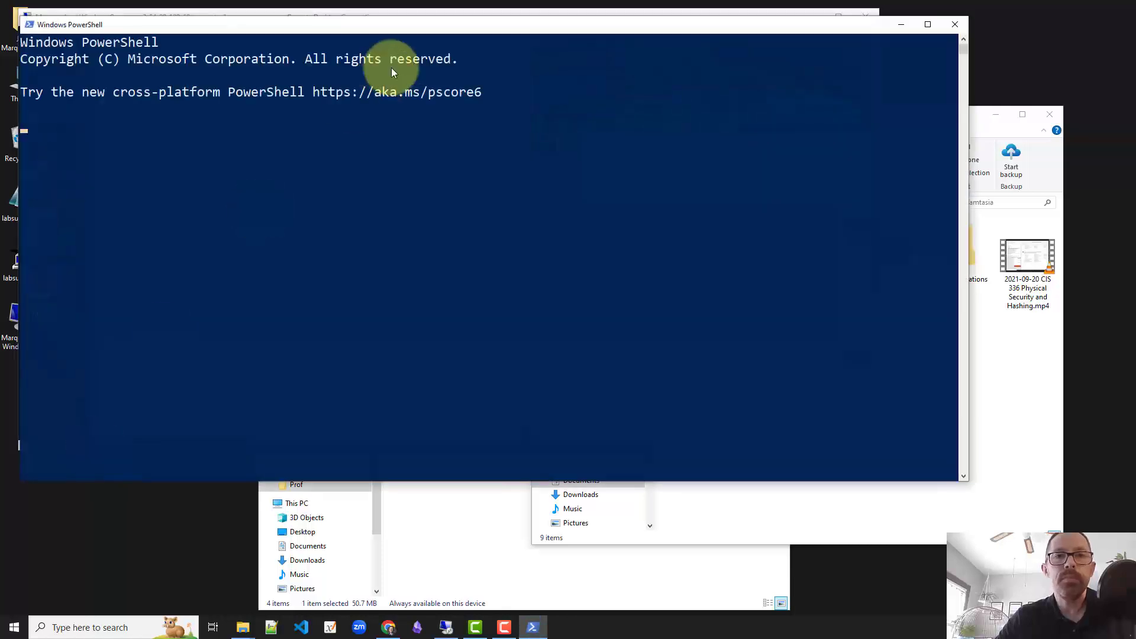
pyautogui.moveTo(427, 34); pyautogui.dragTo(499, 144)
pyautogui.click(500, 144)
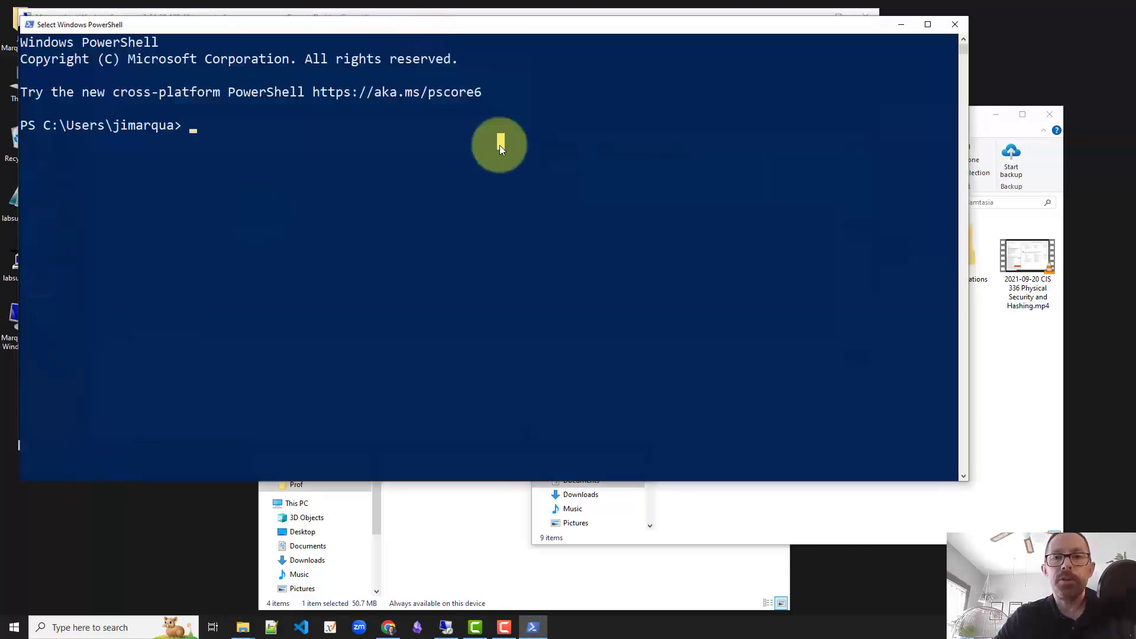
pyautogui.press('Escape')
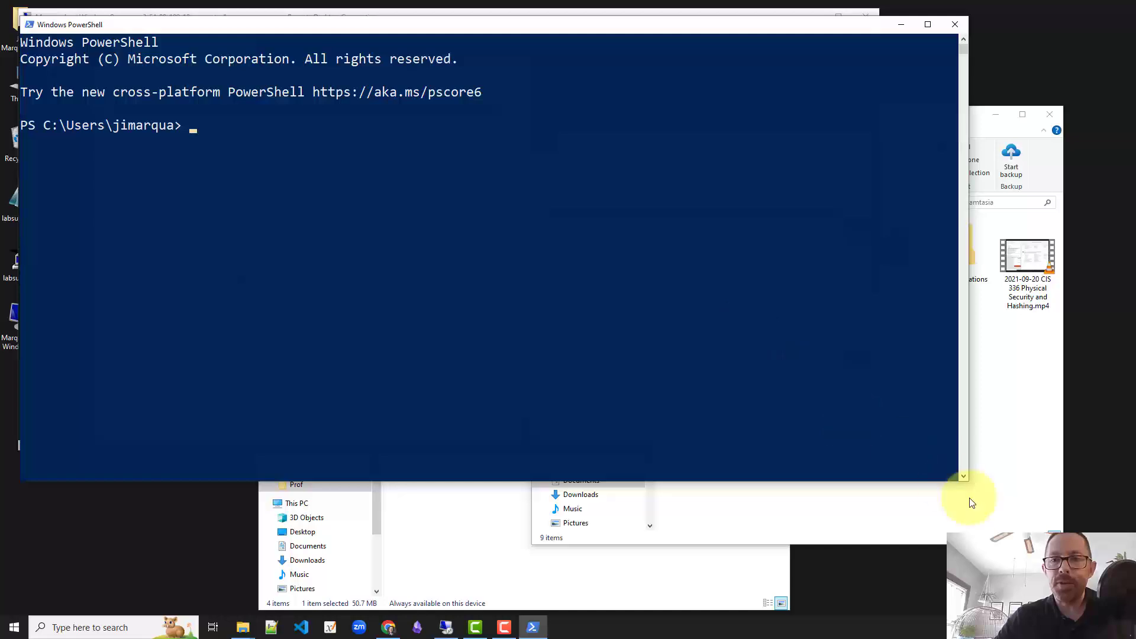
pyautogui.moveTo(968, 482); pyautogui.dragTo(669, 330)
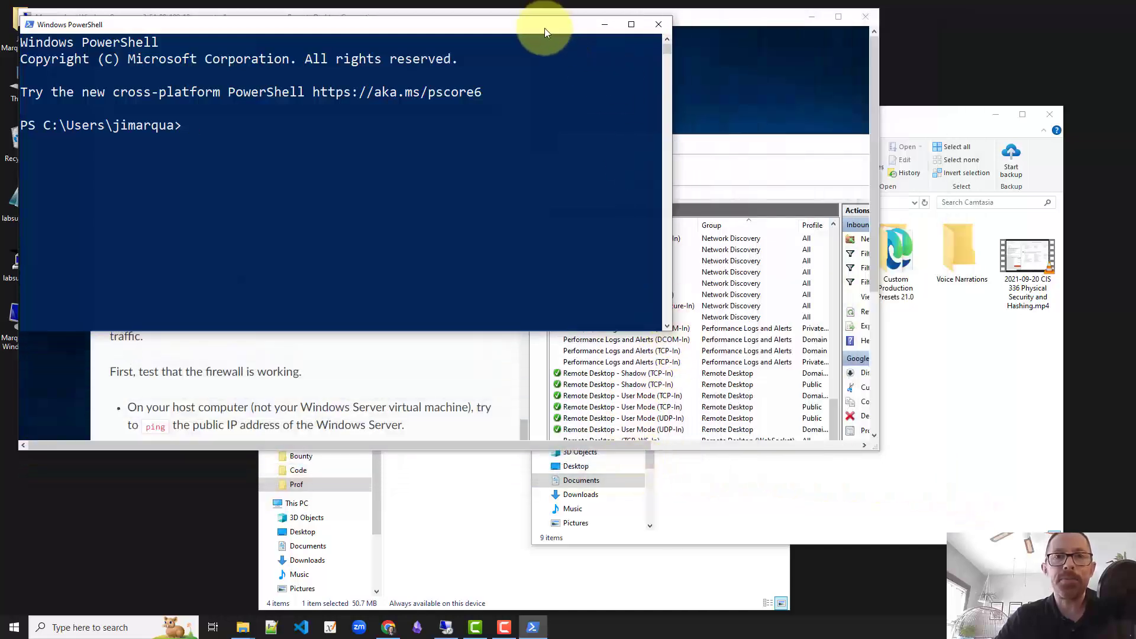
pyautogui.moveTo(543, 31); pyautogui.dragTo(851, 303)
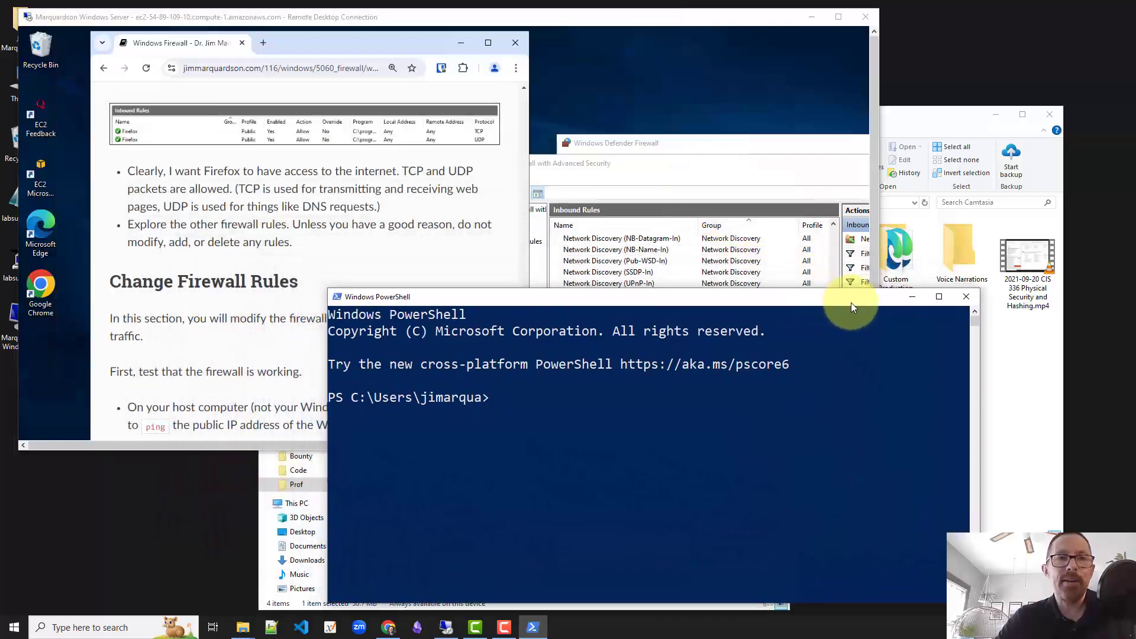
# - Bring the server's public IPv4 address into view in the Remote Desktop window and move PowerShell below it
pyautogui.click(283, 442)
pyautogui.click(669, 445)
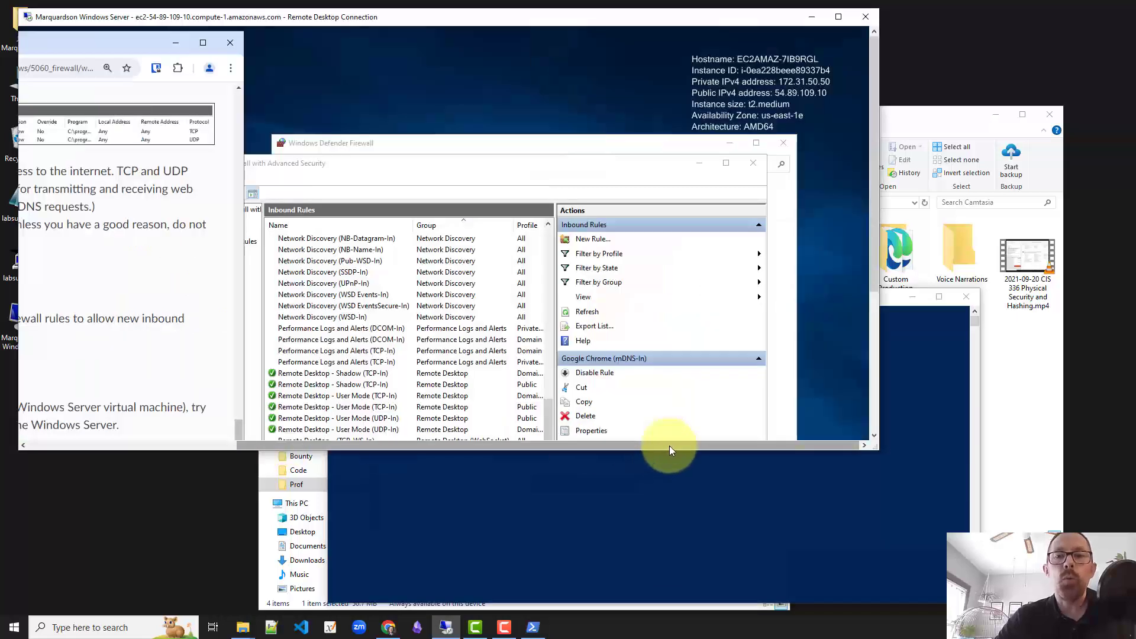
pyautogui.click(654, 501)
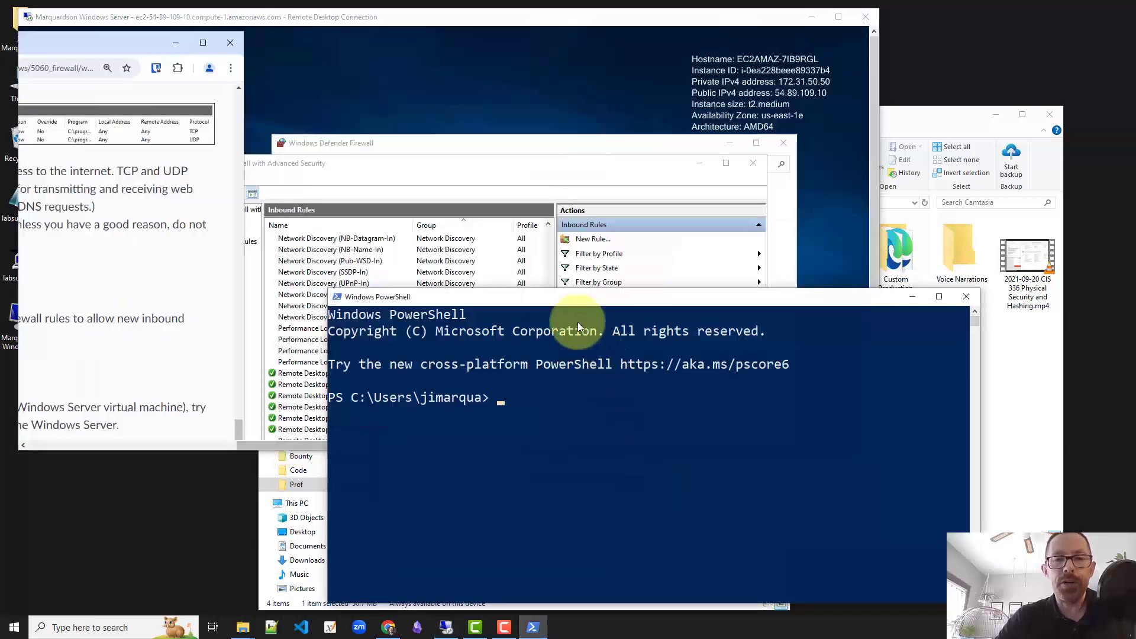
pyautogui.moveTo(554, 301); pyautogui.dragTo(545, 404)
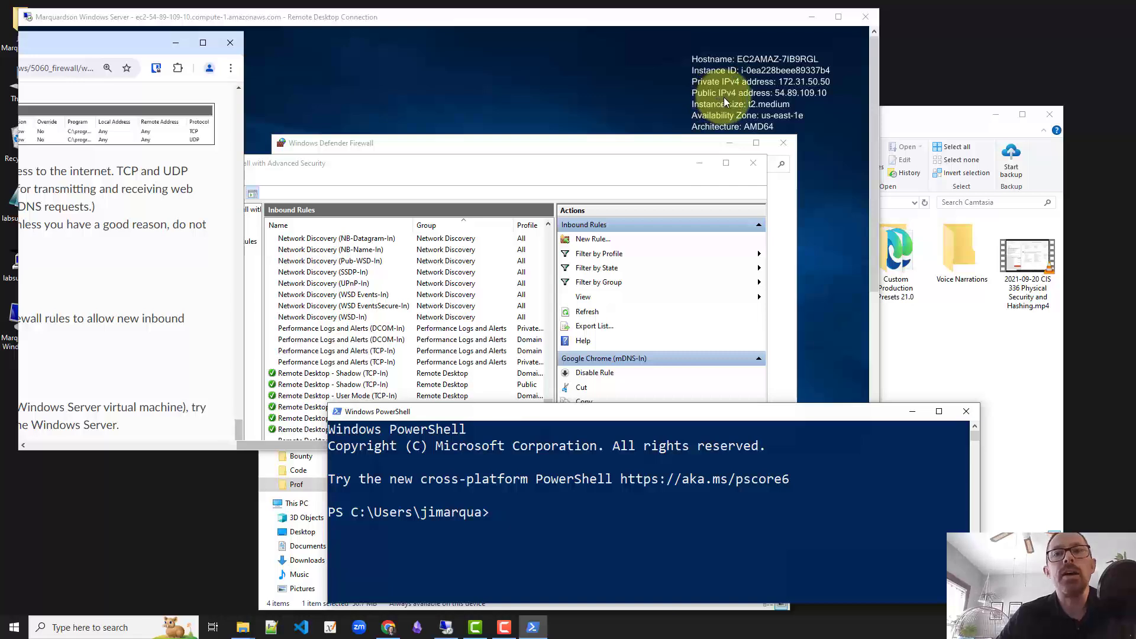
# - Ping the server's public address 54.89.109.10 from the host's PowerShell and highlight the address in the output
pyautogui.click(624, 537)
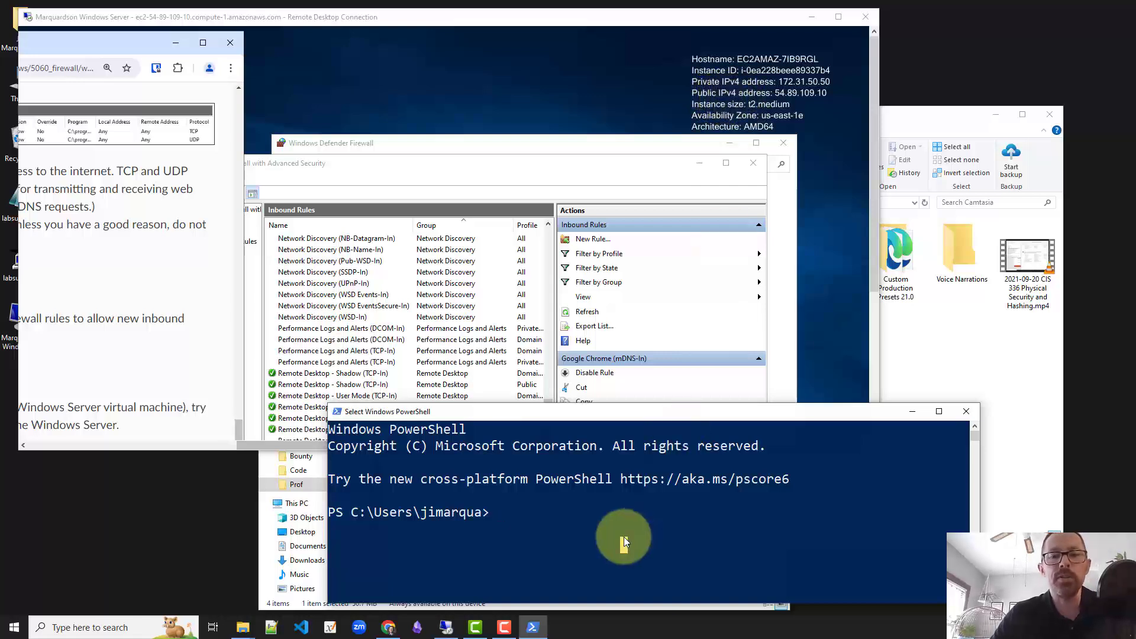
pyautogui.write('ping ')
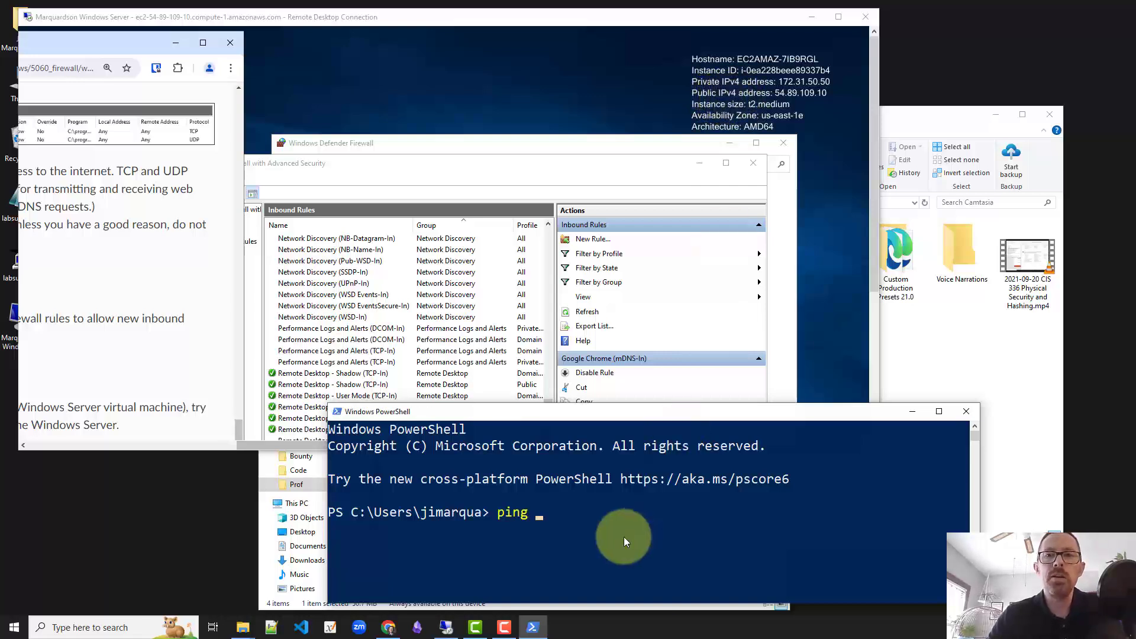
pyautogui.write('54')
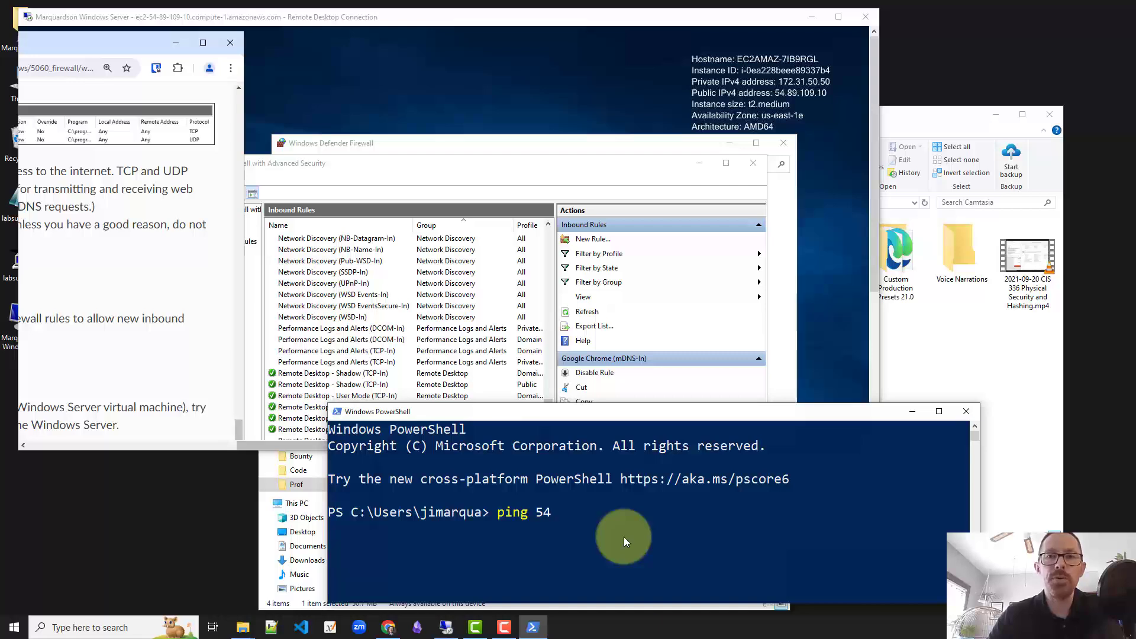
pyautogui.write('.89')
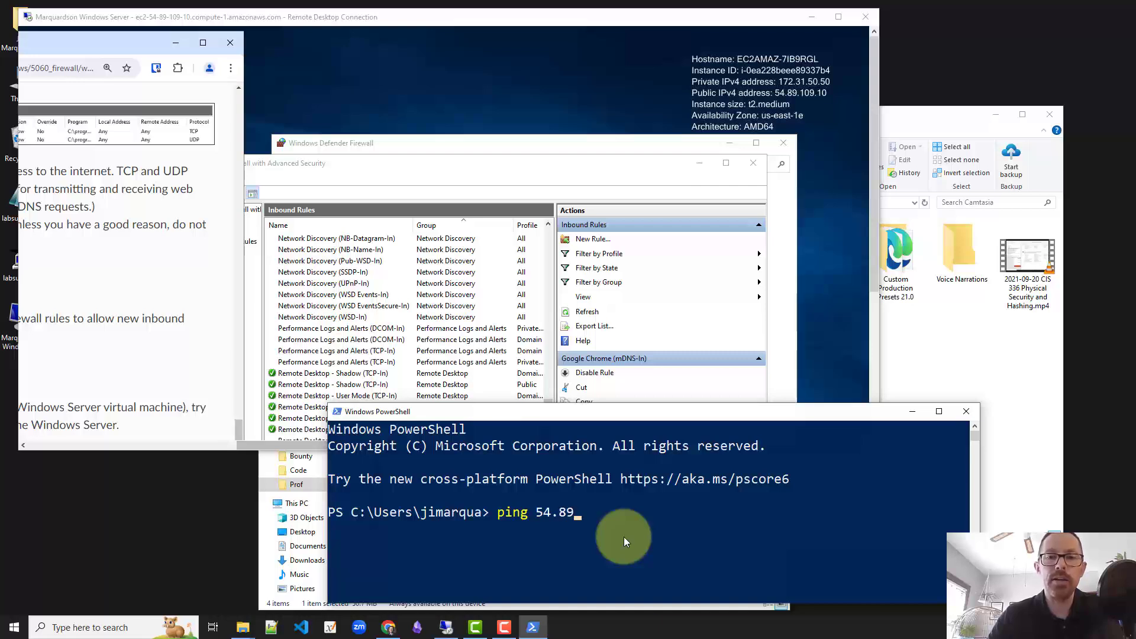
pyautogui.write('.109')
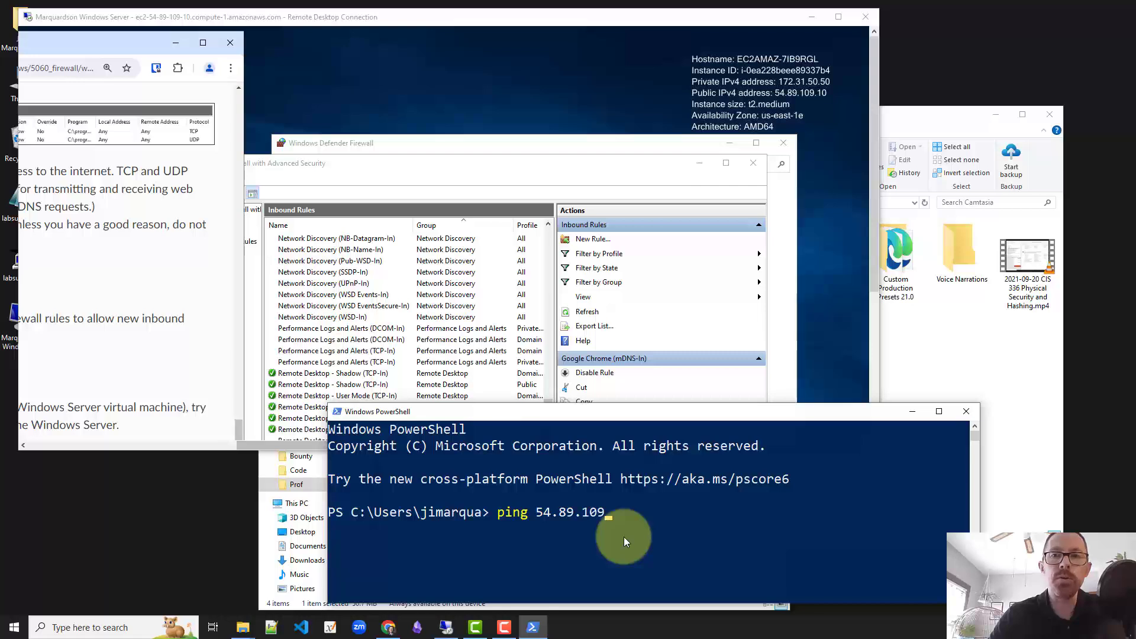
pyautogui.write('.10')
pyautogui.press('Return')
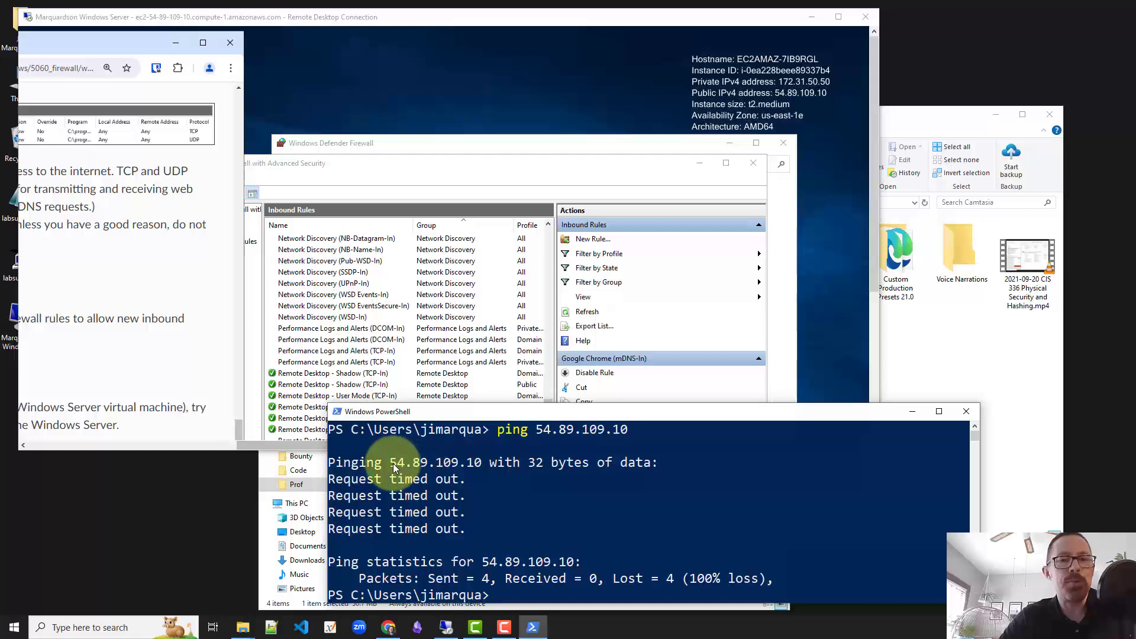
pyautogui.moveTo(390, 463); pyautogui.dragTo(480, 465)
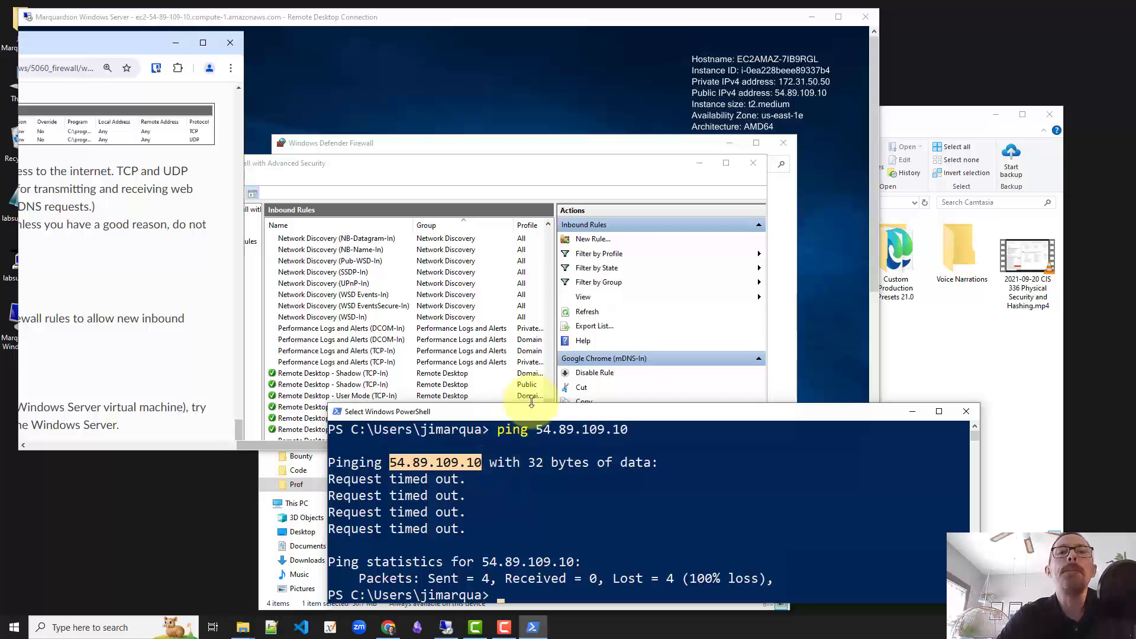
# - Return the Remote Desktop session to full screen and read the tutorial's instructions for enabling the echo request rule
pyautogui.click(469, 168)
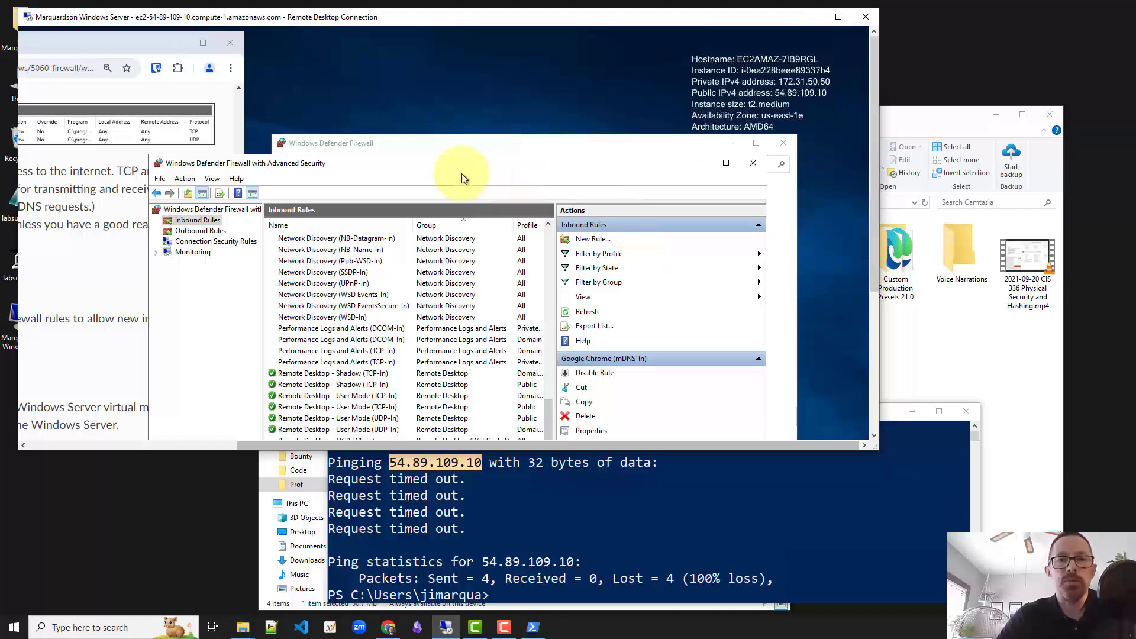
pyautogui.moveTo(454, 167); pyautogui.dragTo(528, 101)
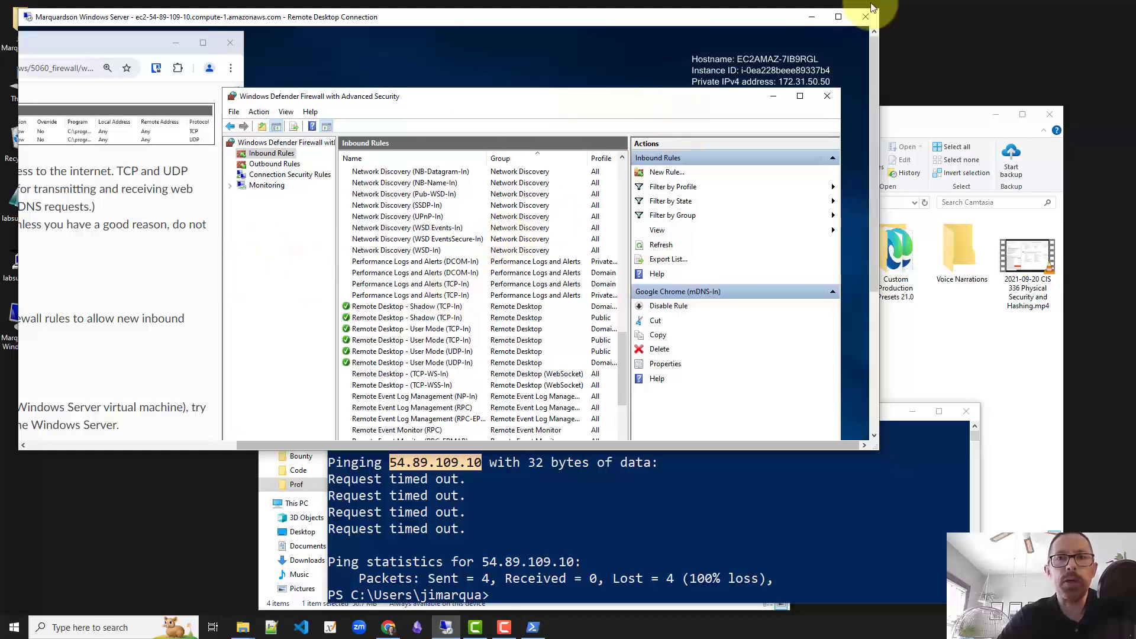
pyautogui.click(844, 15)
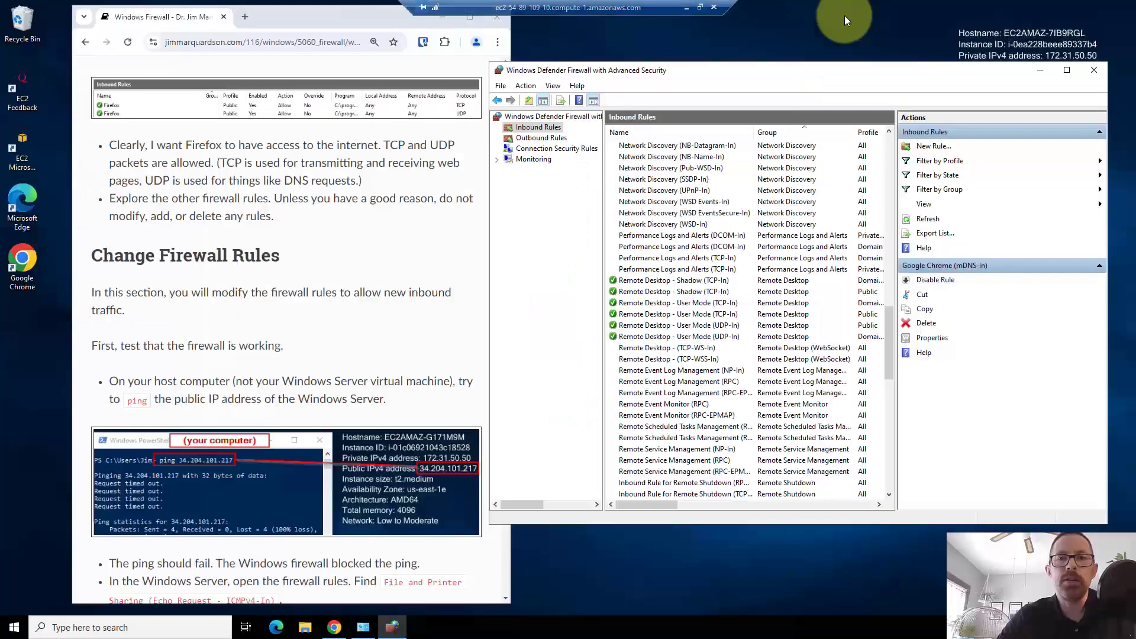
pyautogui.click(343, 315)
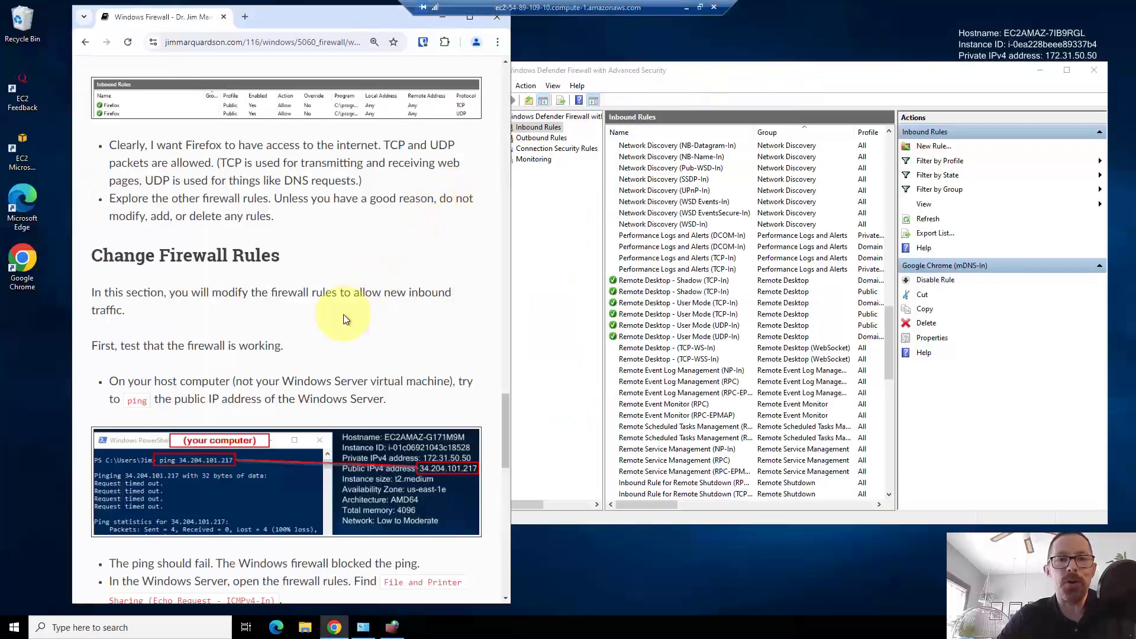
pyautogui.scroll(-1, 343, 317)
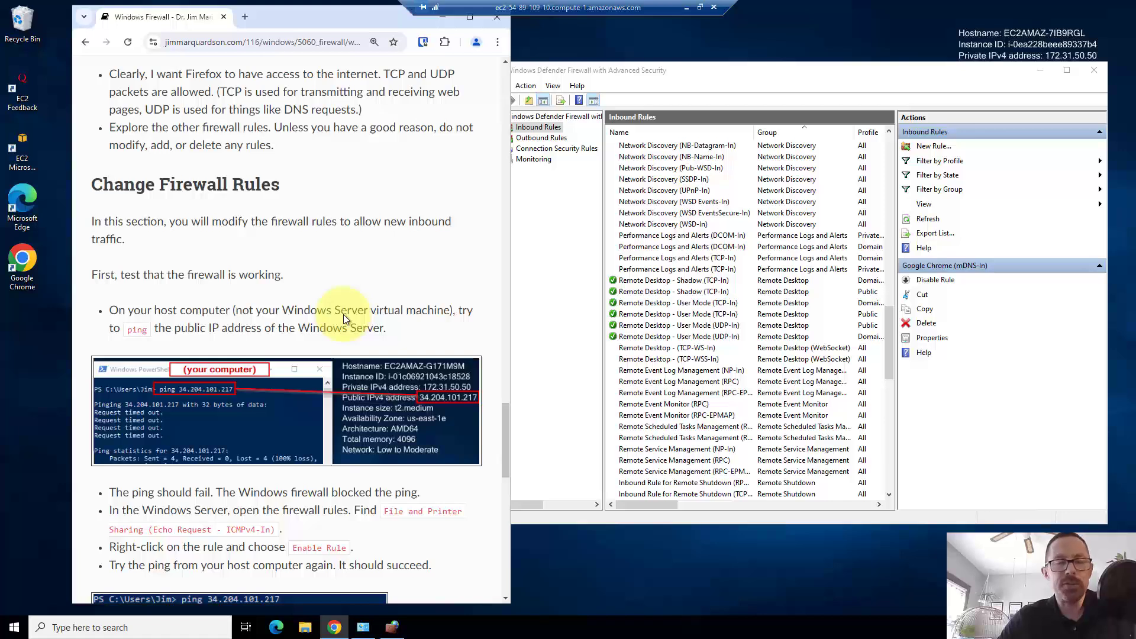
pyautogui.scroll(-2, 344, 315)
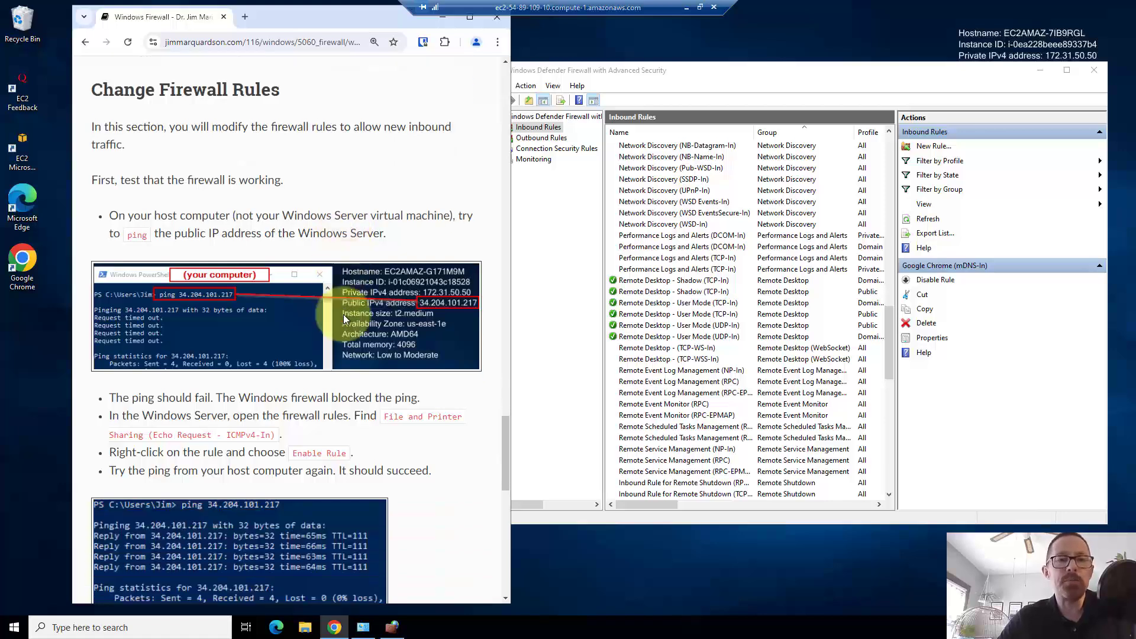
pyautogui.scroll(-1, 343, 318)
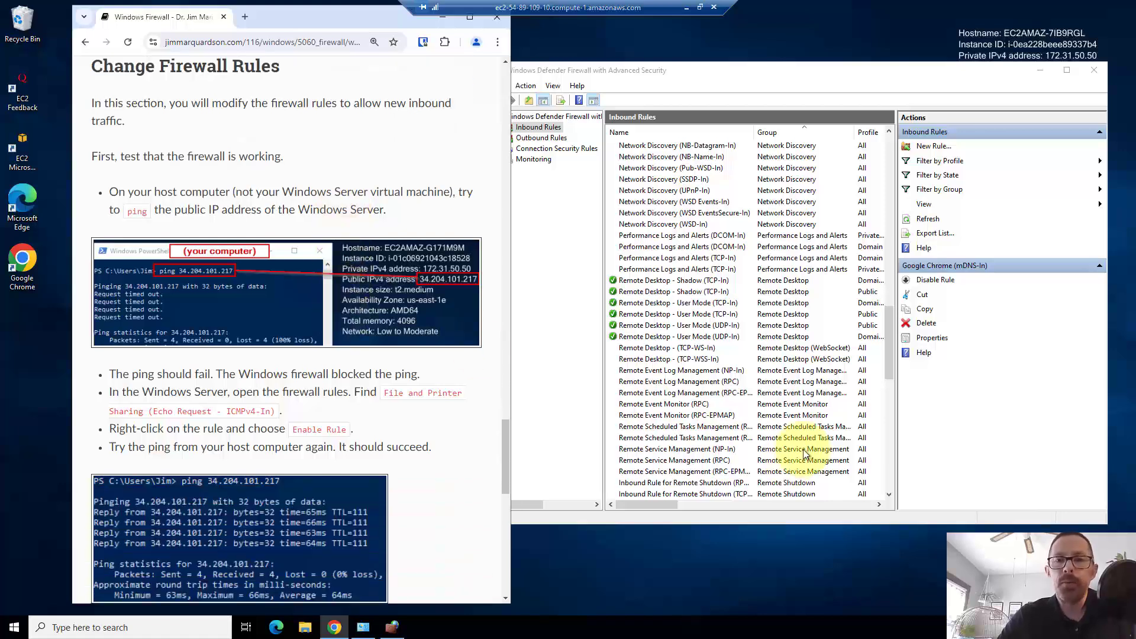
# - Find the File and Printer Sharing echo request rules and widen the firewall window and Name column to show their full names
pyautogui.click(889, 292)
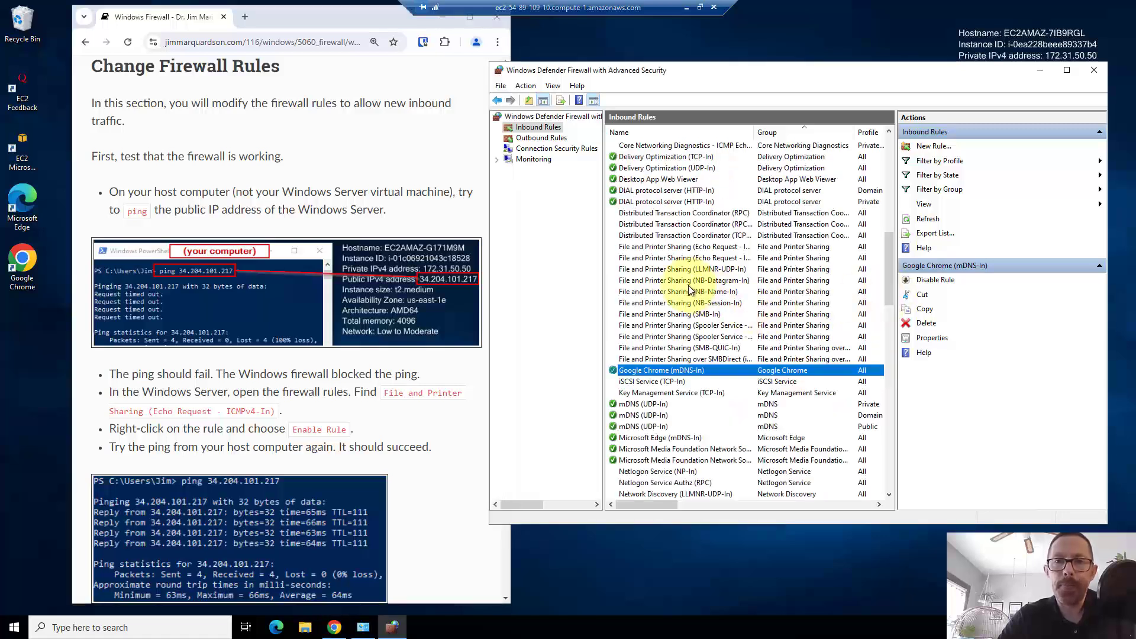
pyautogui.click(674, 258)
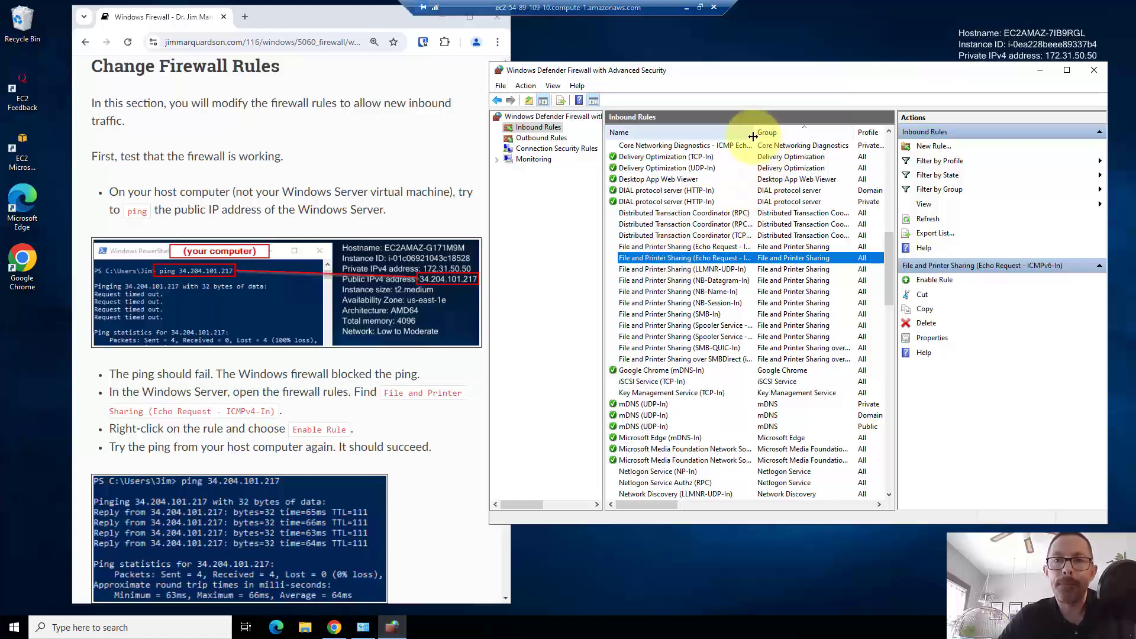
pyautogui.moveTo(489, 159); pyautogui.dragTo(370, 158)
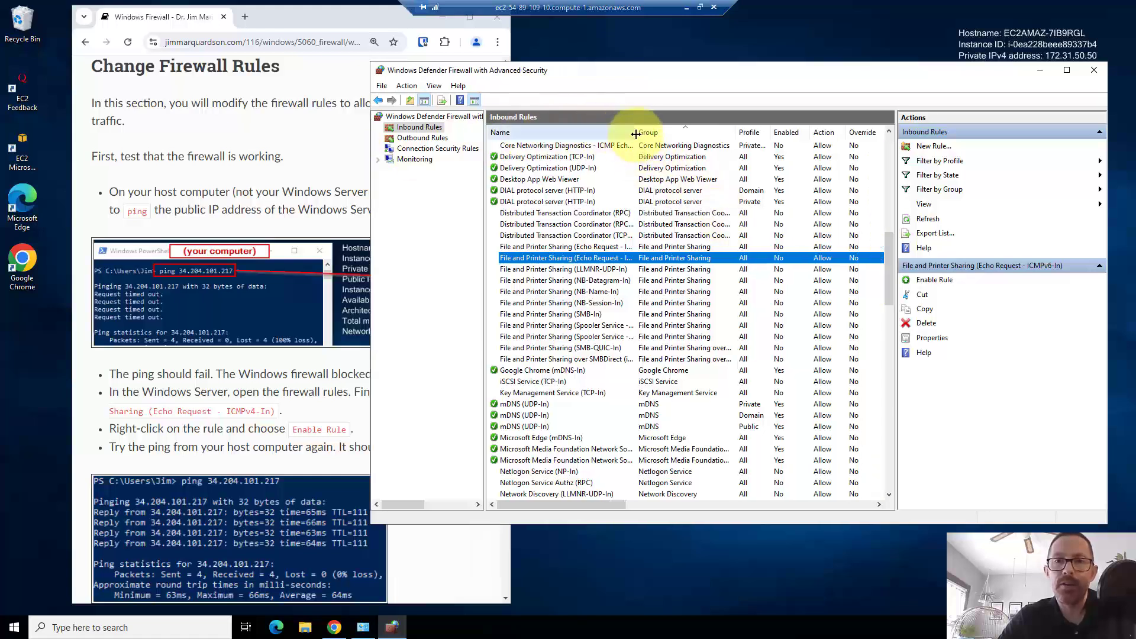
pyautogui.moveTo(635, 134); pyautogui.dragTo(664, 135)
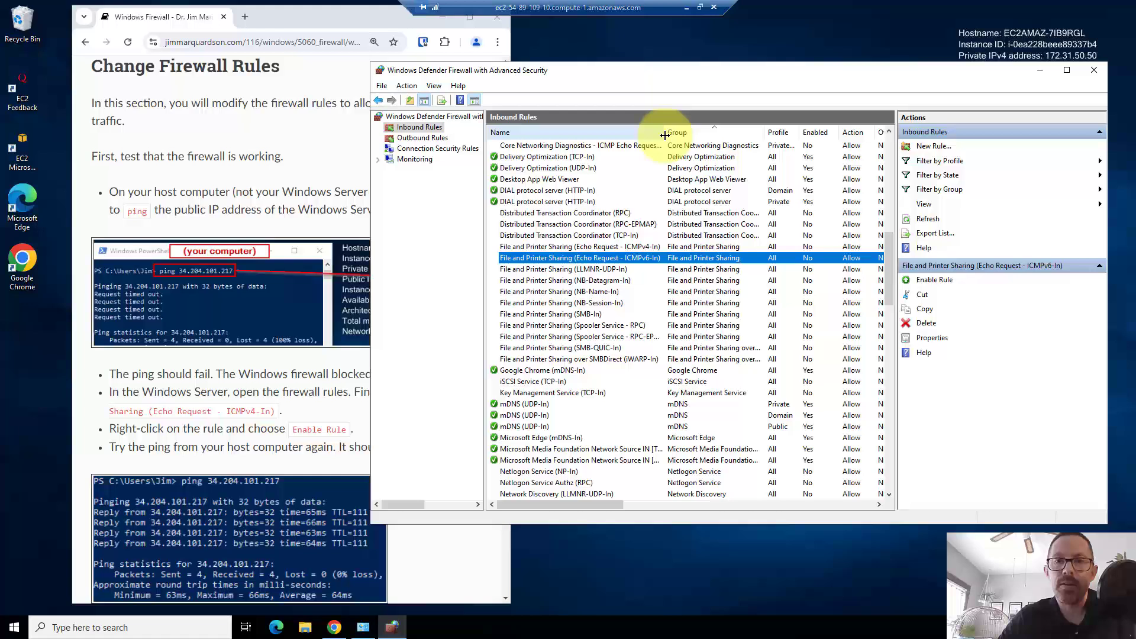
# - Enable the inbound rule File and Printer Sharing (Echo Request - ICMPv4-In)
pyautogui.click(561, 246)
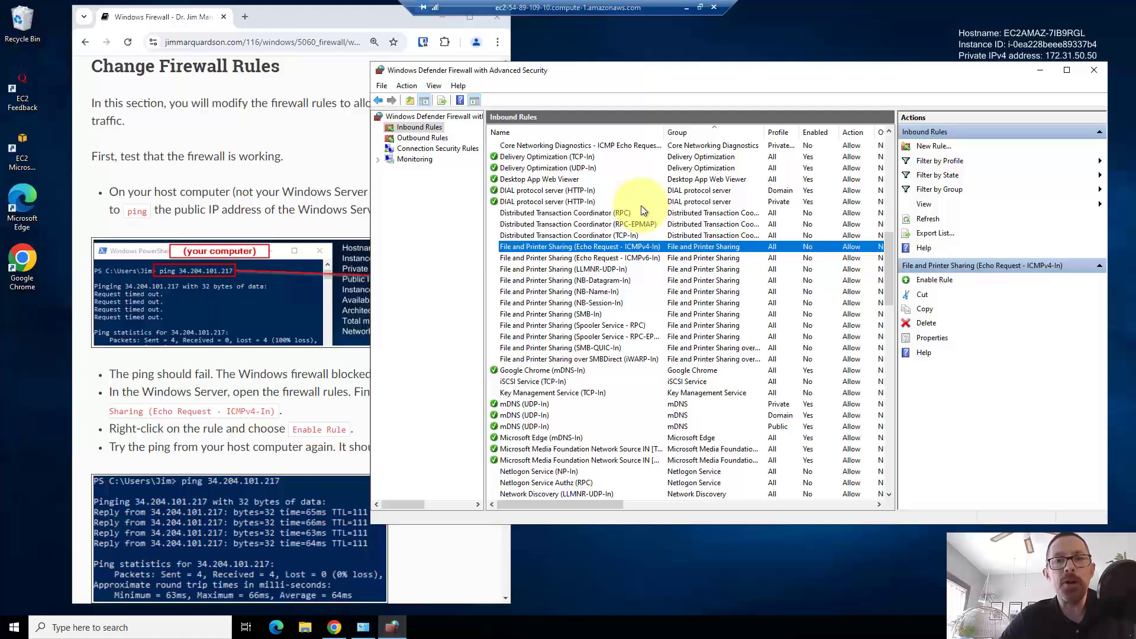
pyautogui.press('Down')
pyautogui.press('Up')
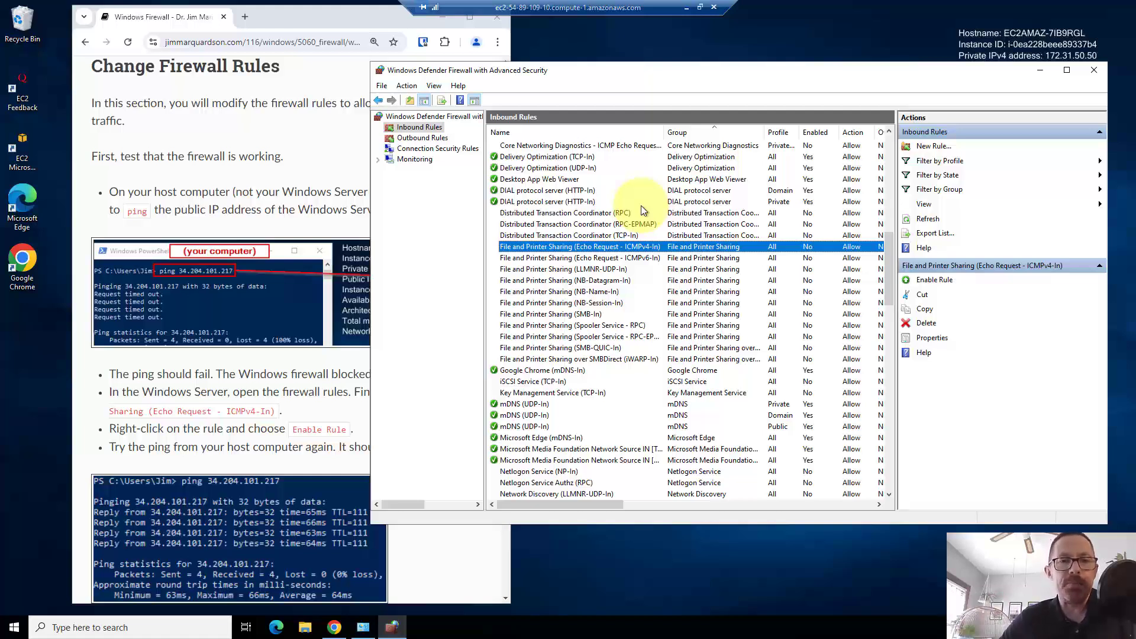
pyautogui.rightClick(617, 251)
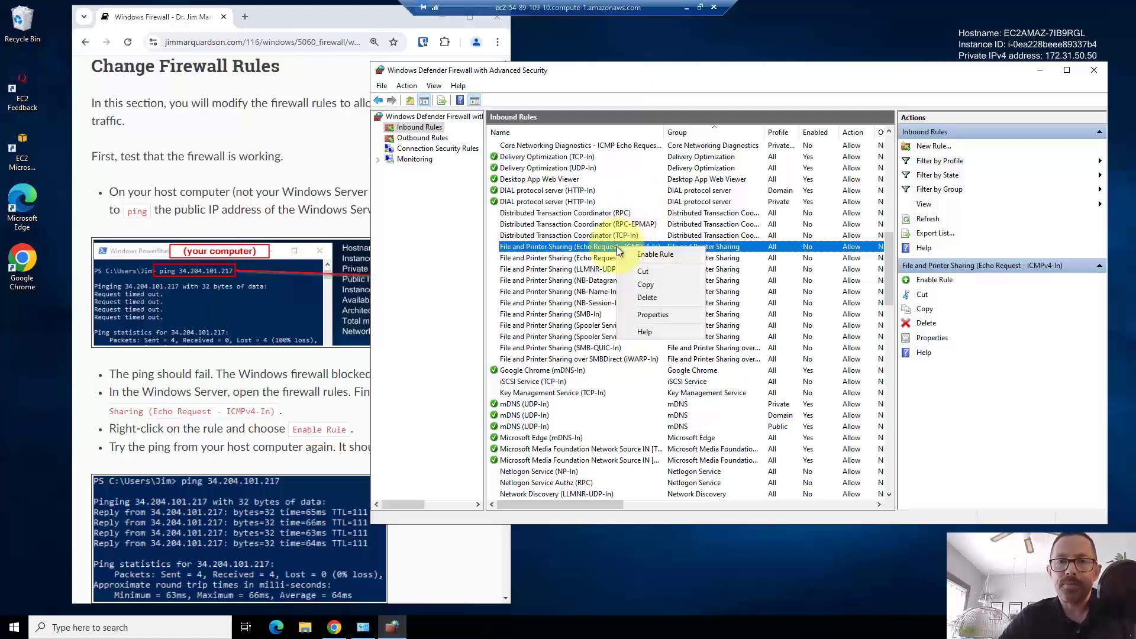
pyautogui.click(642, 254)
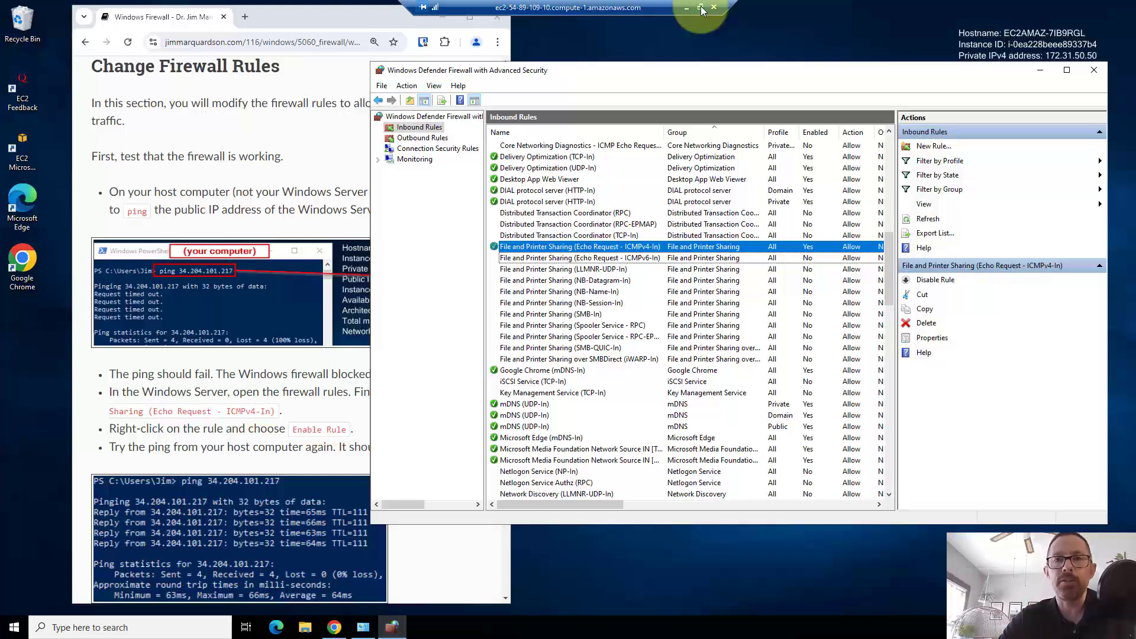
# - Switch to the host's PowerShell, ping 54.89.109.10 again and highlight the reply lines in the output
pyautogui.click(701, 8)
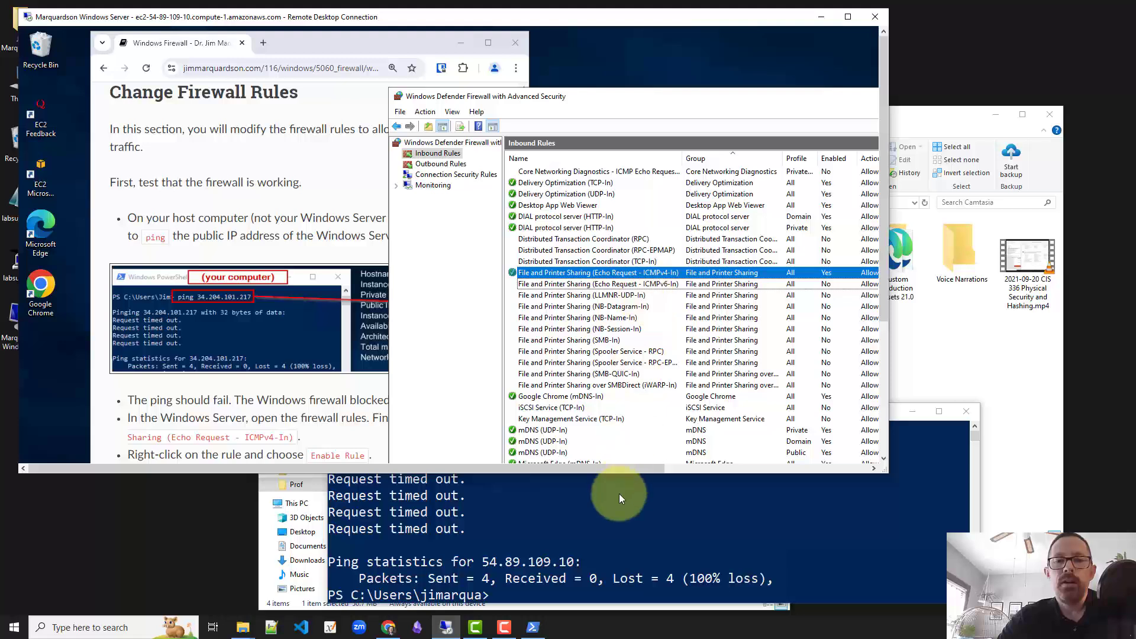
pyautogui.click(606, 523)
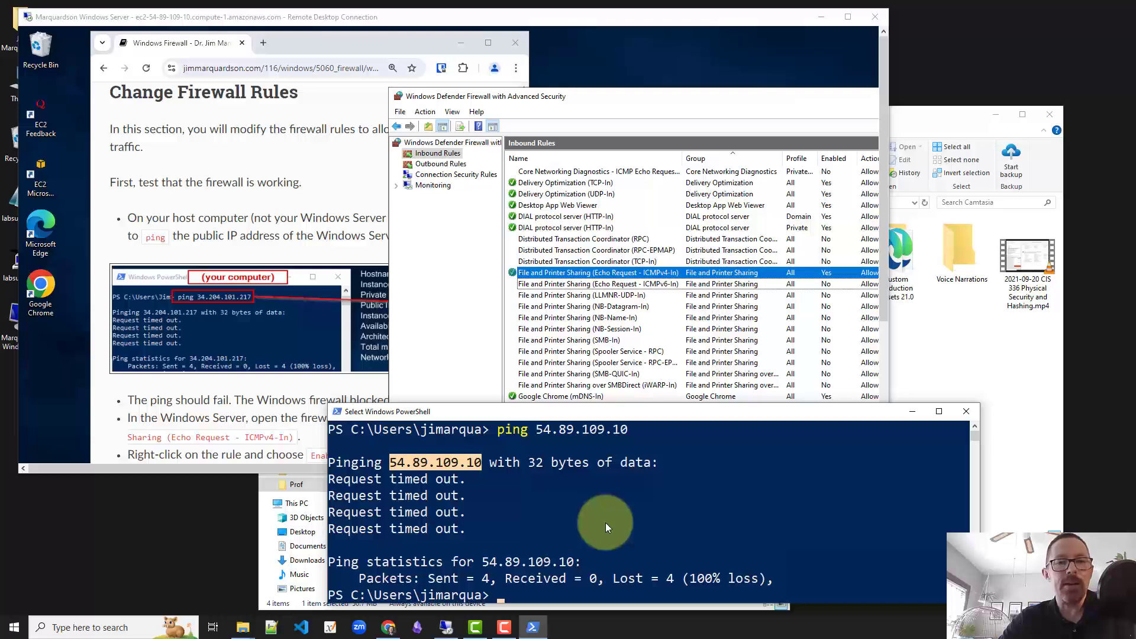
pyautogui.press('Up')
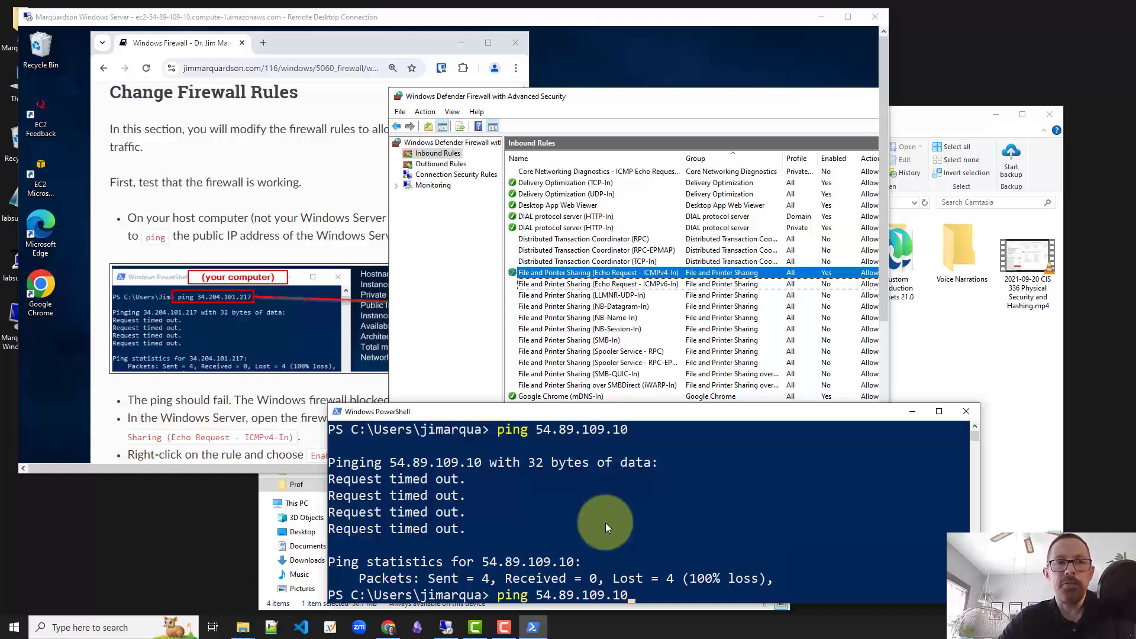
pyautogui.press('Return')
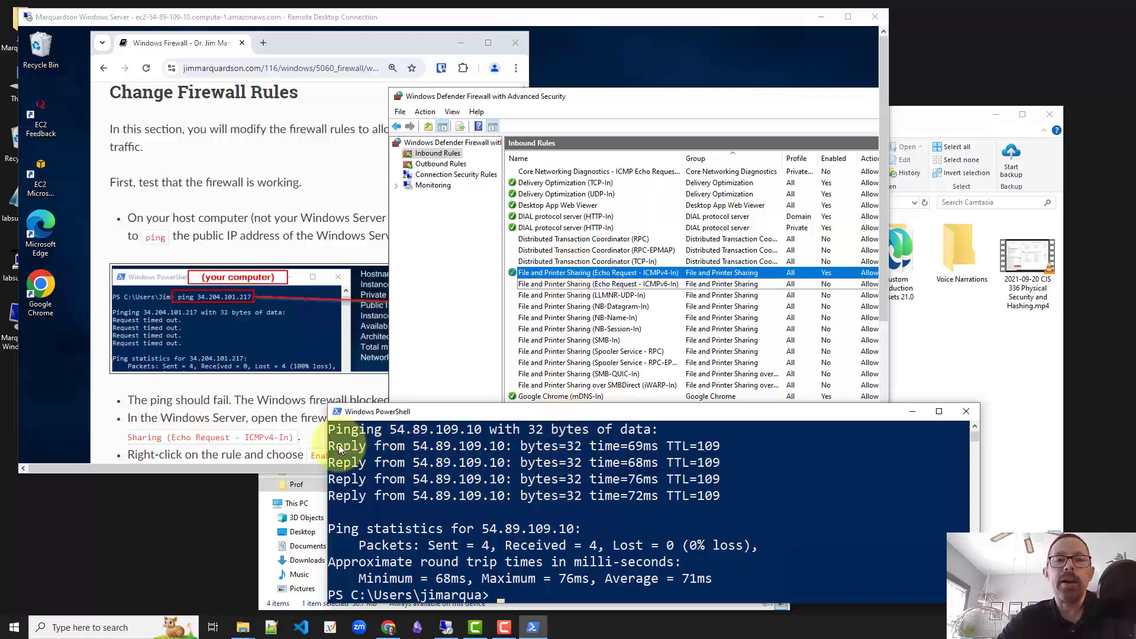
pyautogui.moveTo(329, 447); pyautogui.dragTo(719, 493)
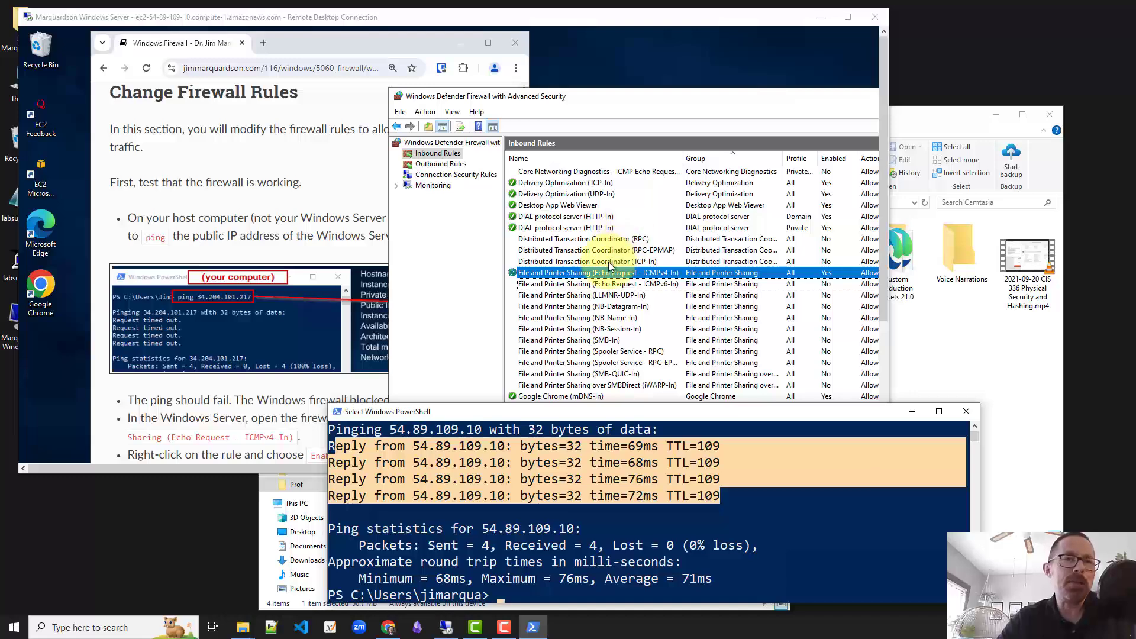
# - Return the Remote Desktop session to full screen and review the tutorial's rule instructions alongside the available actions for the ICMPv4 echo request rule
pyautogui.click(849, 18)
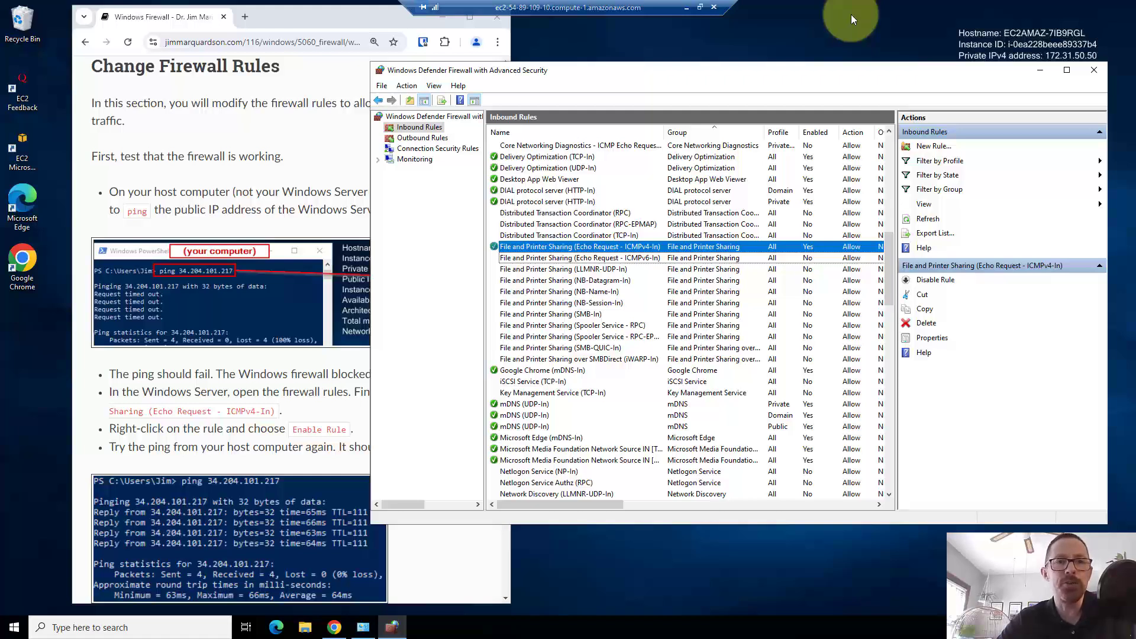
pyautogui.click(297, 393)
pyautogui.scroll(-3, 297, 392)
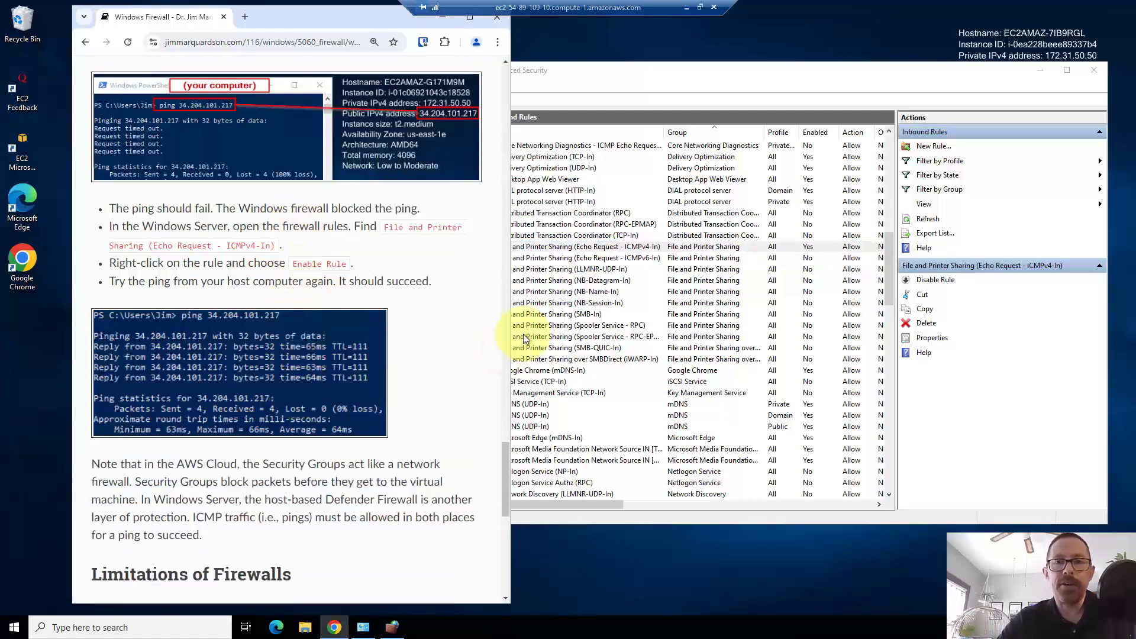
pyautogui.click(551, 249)
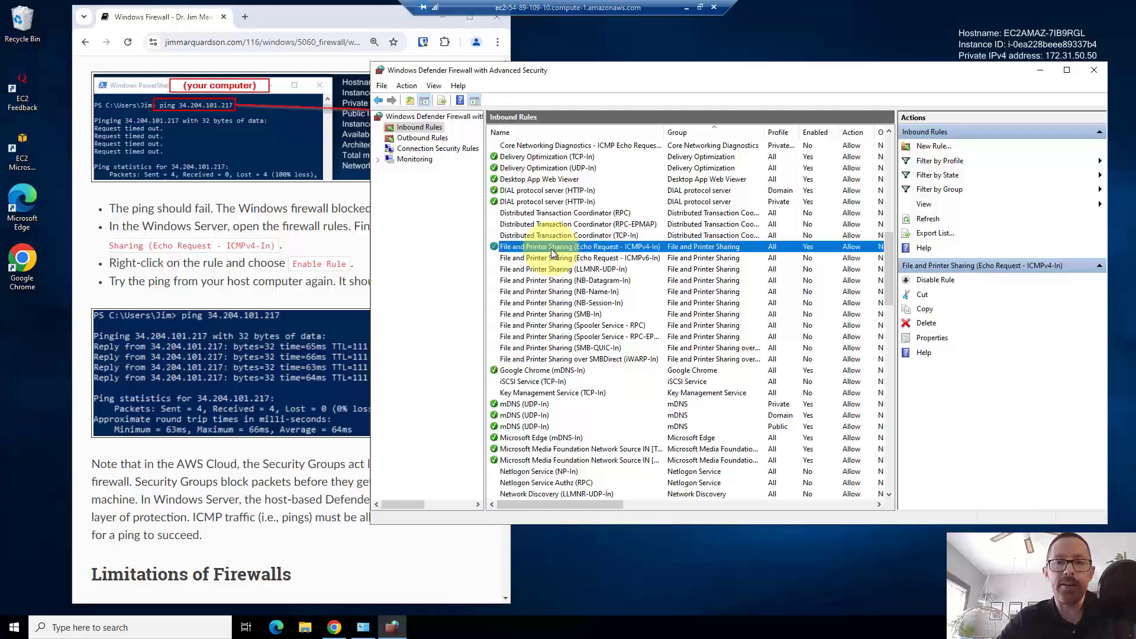
pyautogui.rightClick(552, 248)
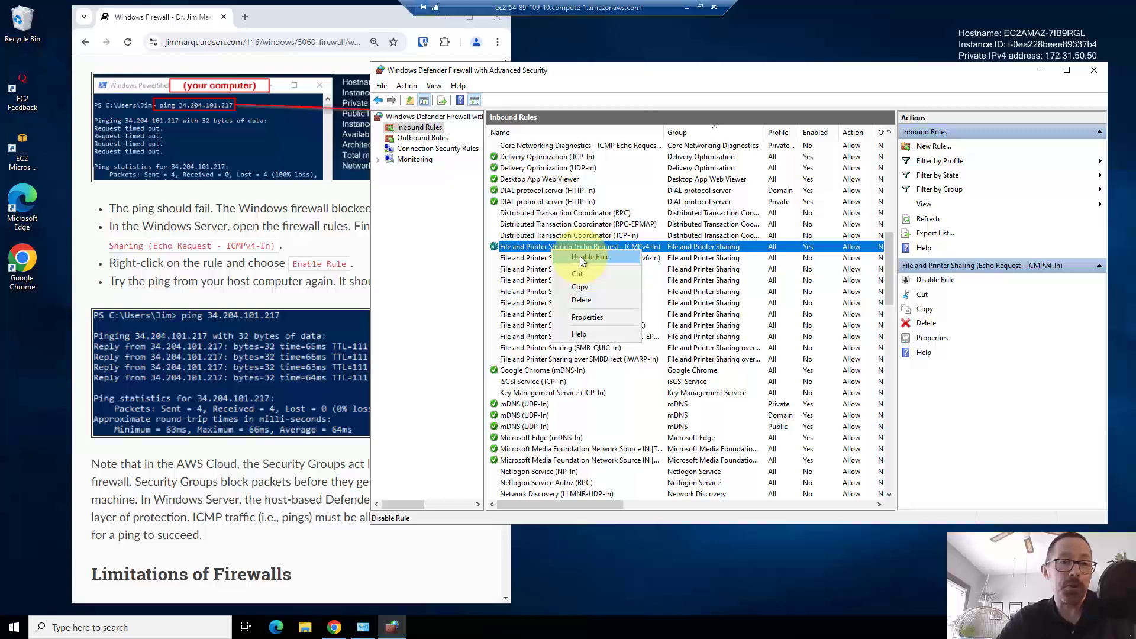
# - Read the tutorial's AWS Security Groups note and Limitations of Firewalls section, and bring the firewall window back to the front
pyautogui.click(265, 288)
pyautogui.scroll(-2, 265, 289)
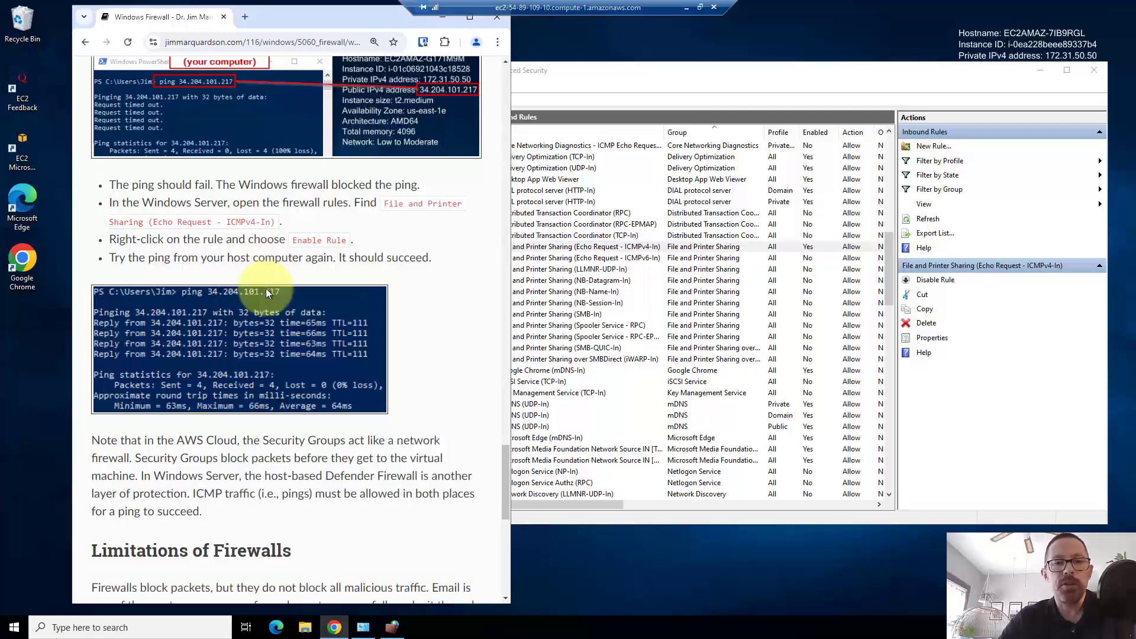
pyautogui.scroll(-5, 265, 289)
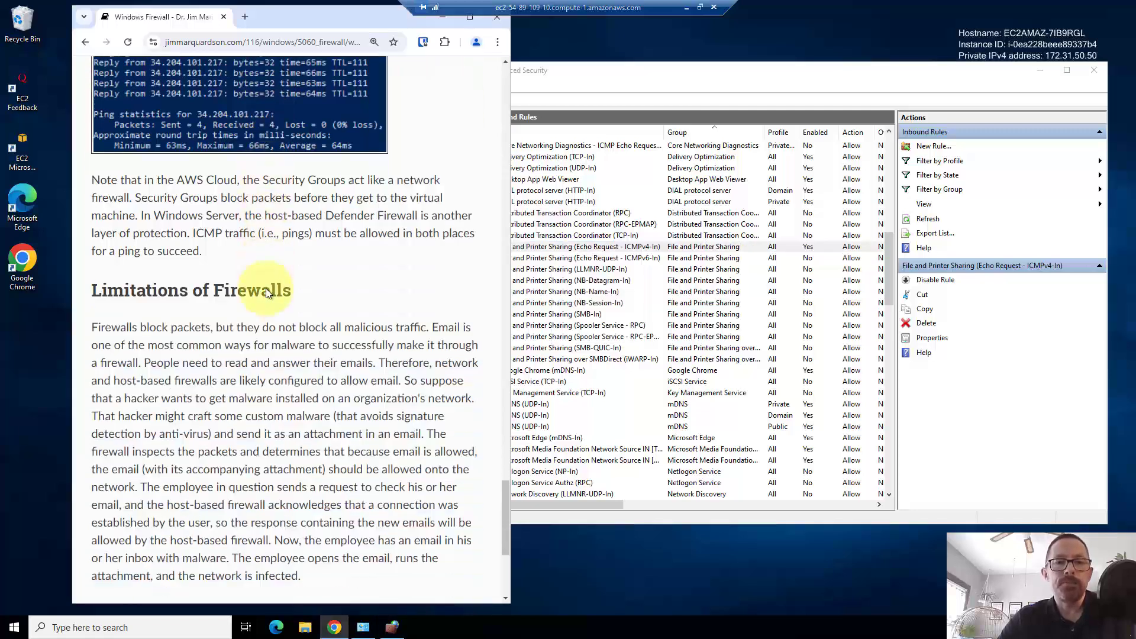
pyautogui.scroll(-1, 265, 292)
pyautogui.scroll(2, 265, 292)
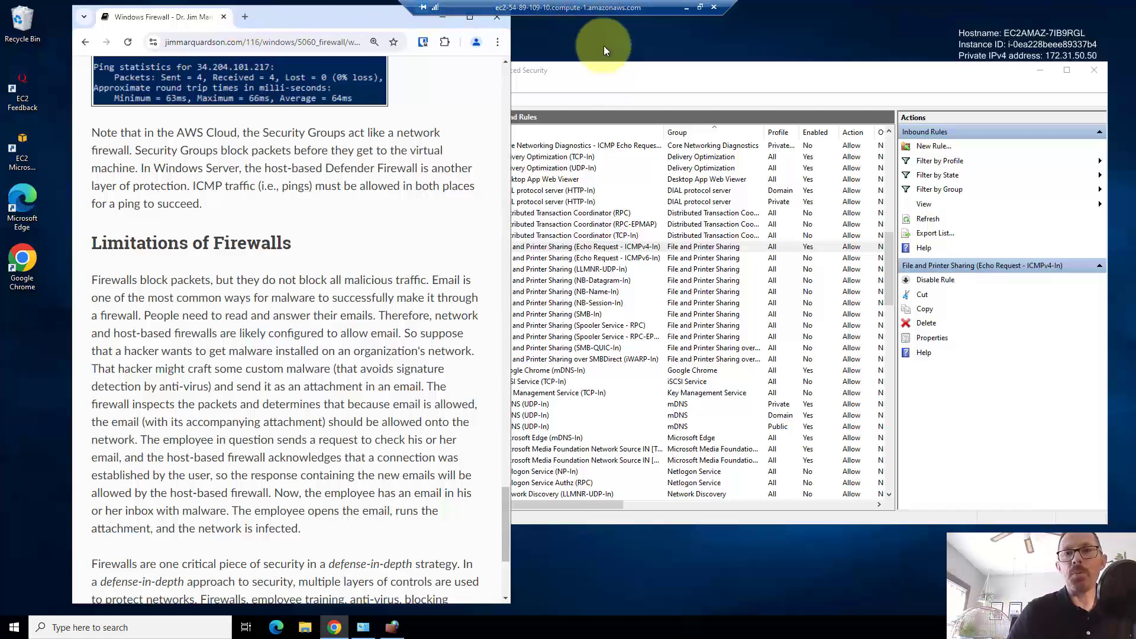
pyautogui.click(617, 83)
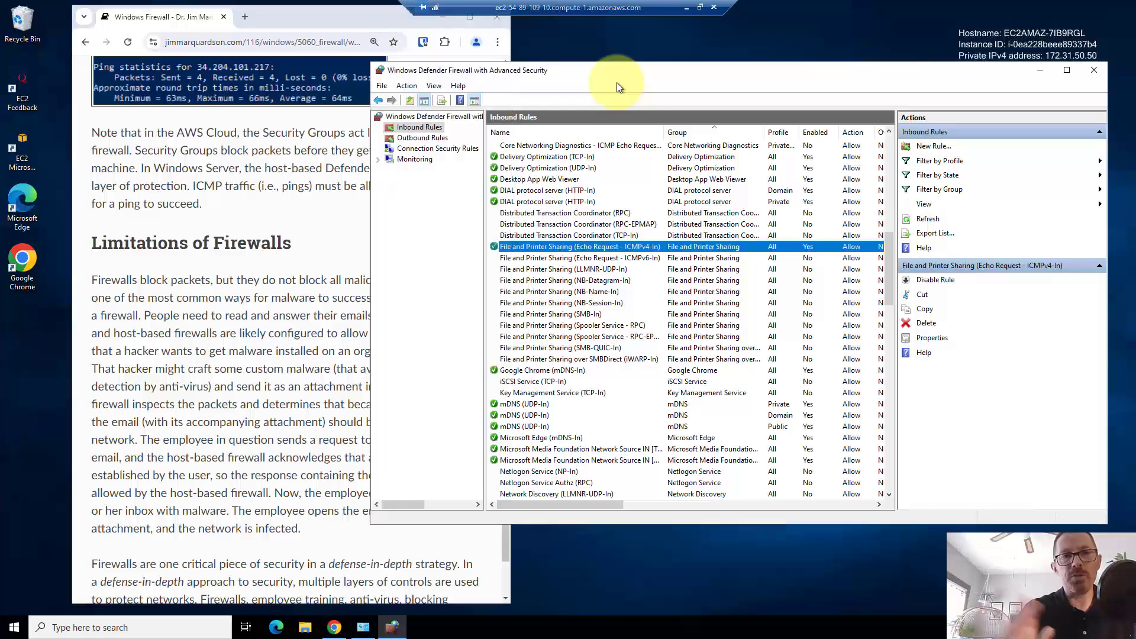